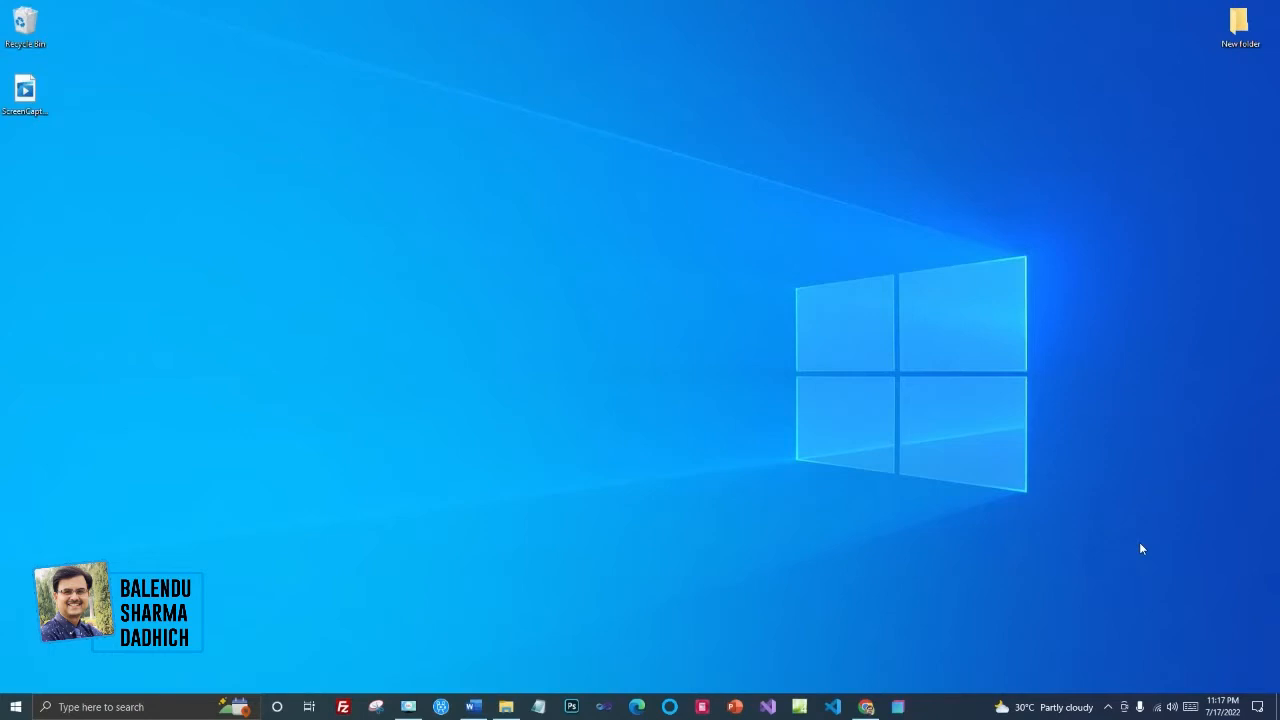
Search the system for "lang" and open the Windows Language settings
left_click(137, 707)
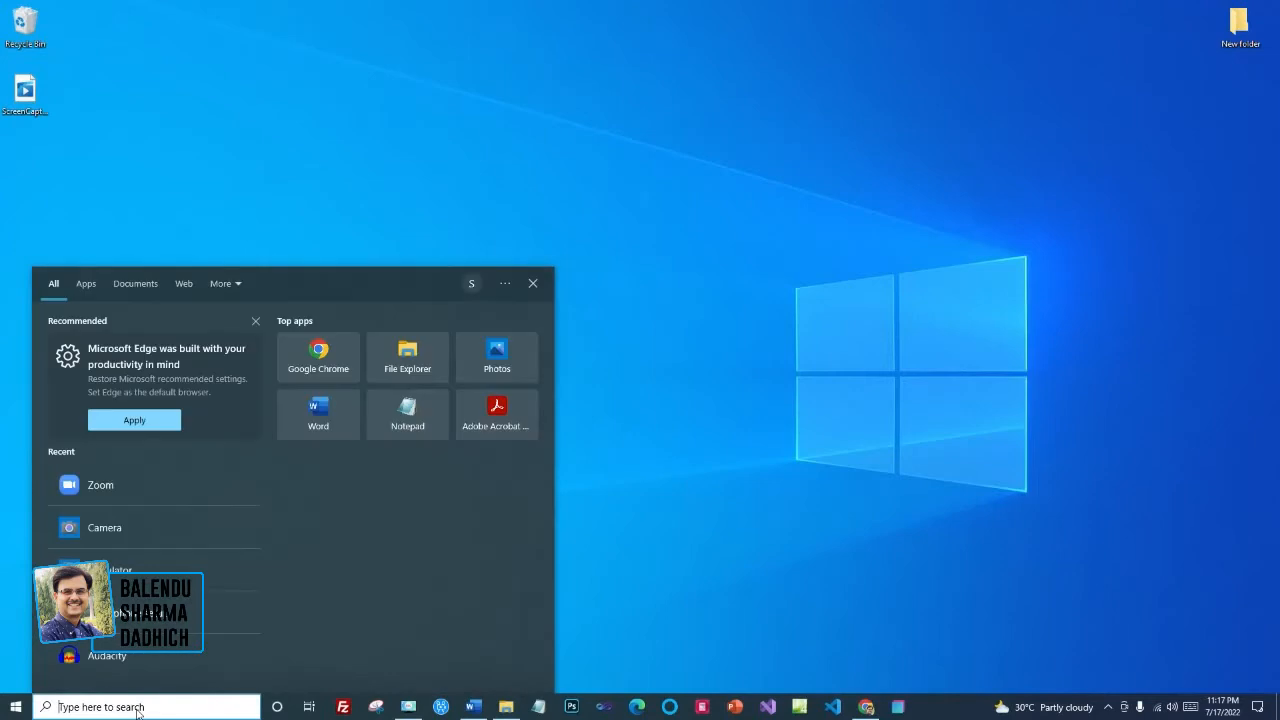
type("lang")
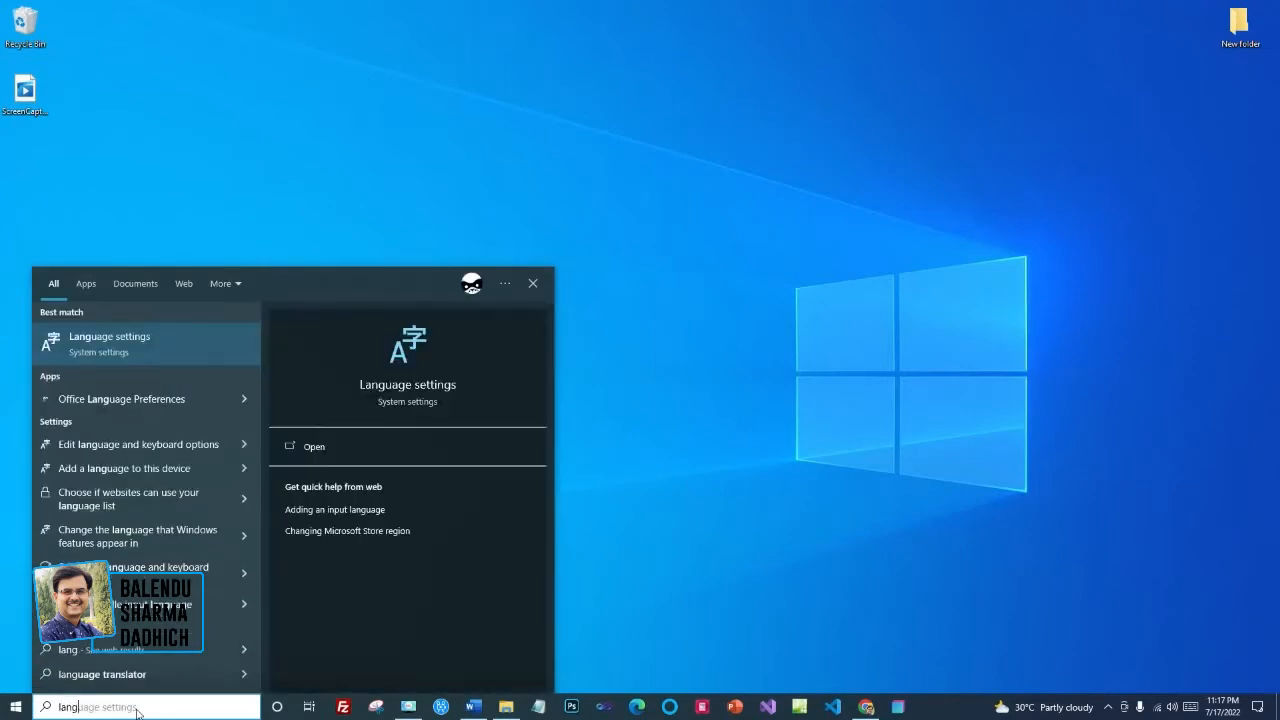
left_click(405, 386)
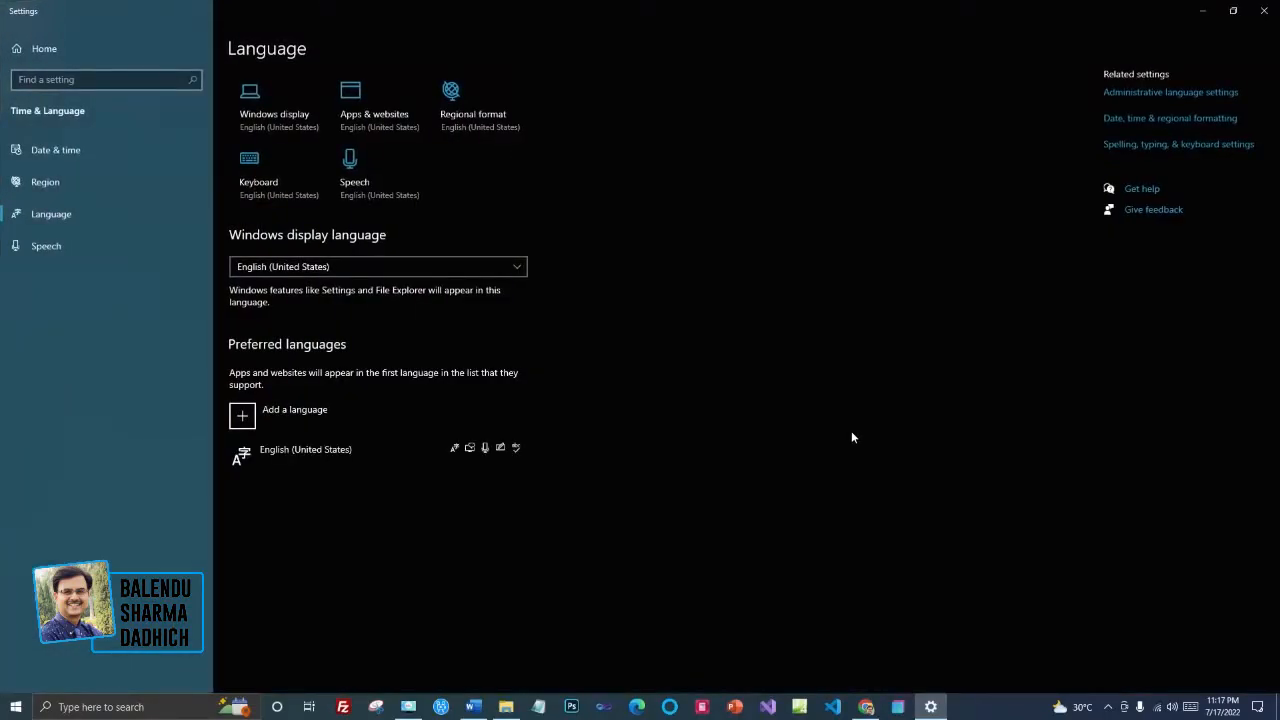
Install Hindi as a preferred language with its language pack, text-to-speech and handwriting features, and check the available input methods
left_click(299, 412)
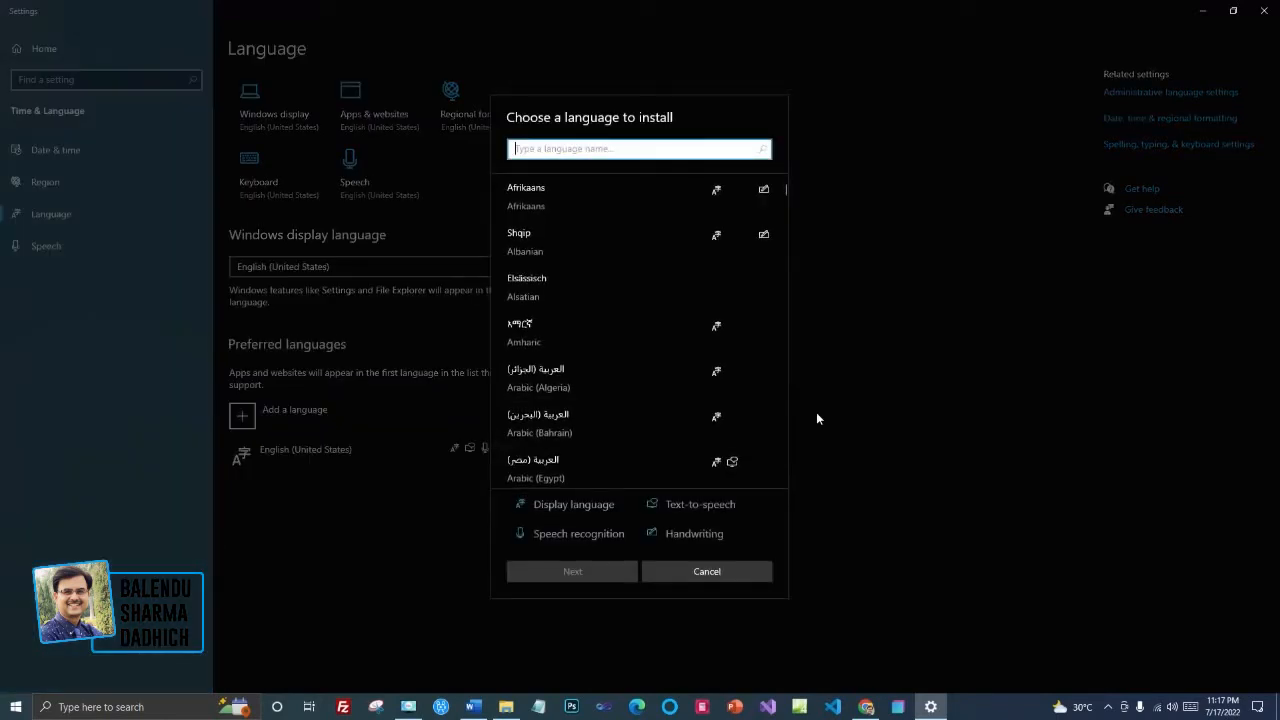
type("hindi")
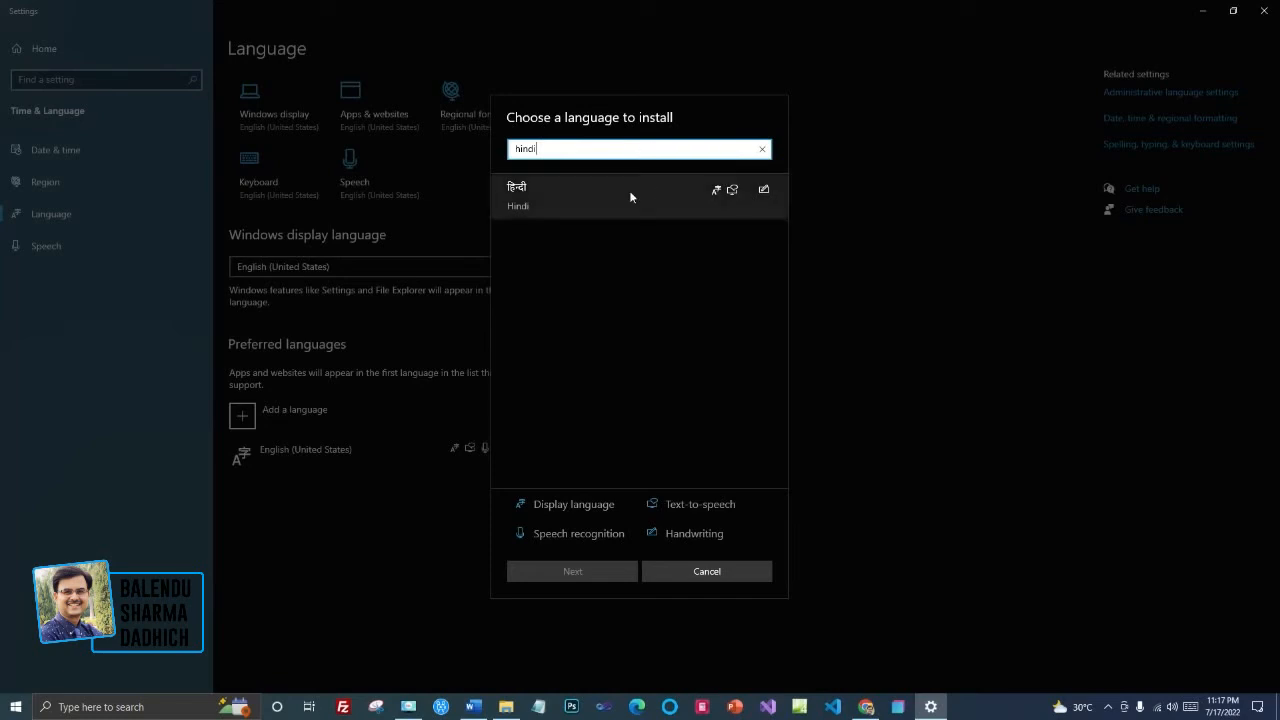
left_click(562, 194)
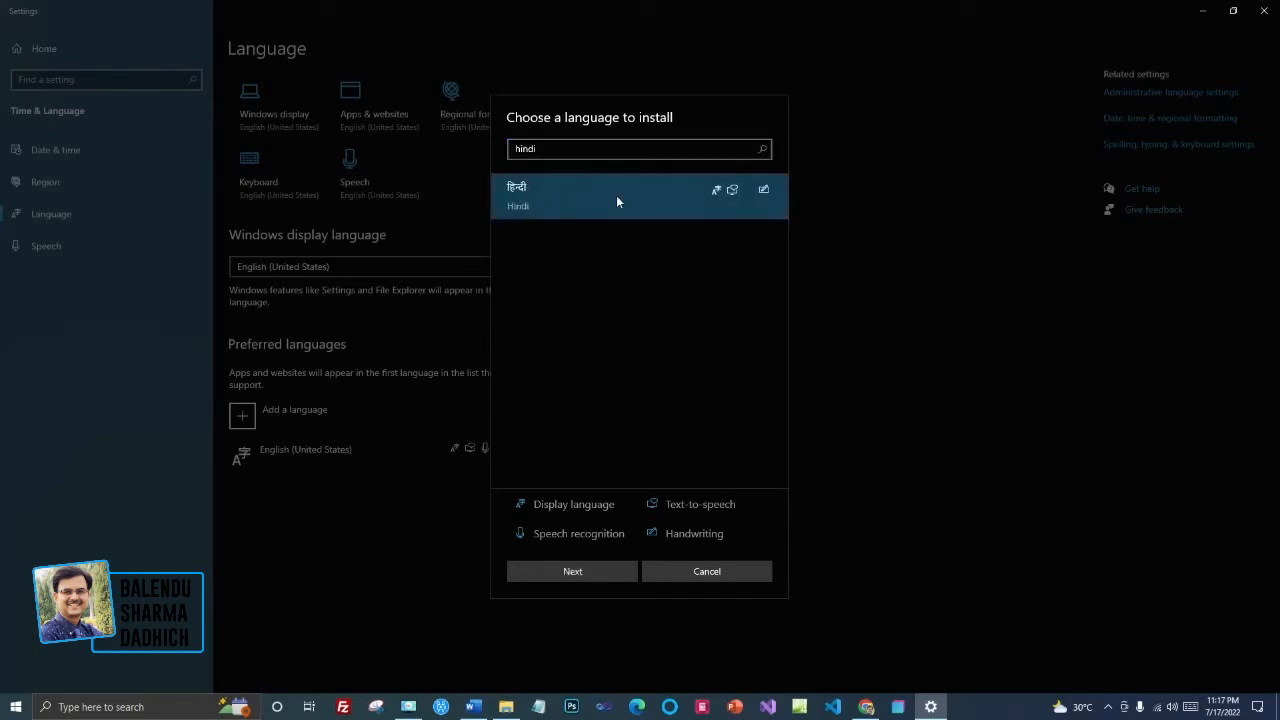
left_click(572, 574)
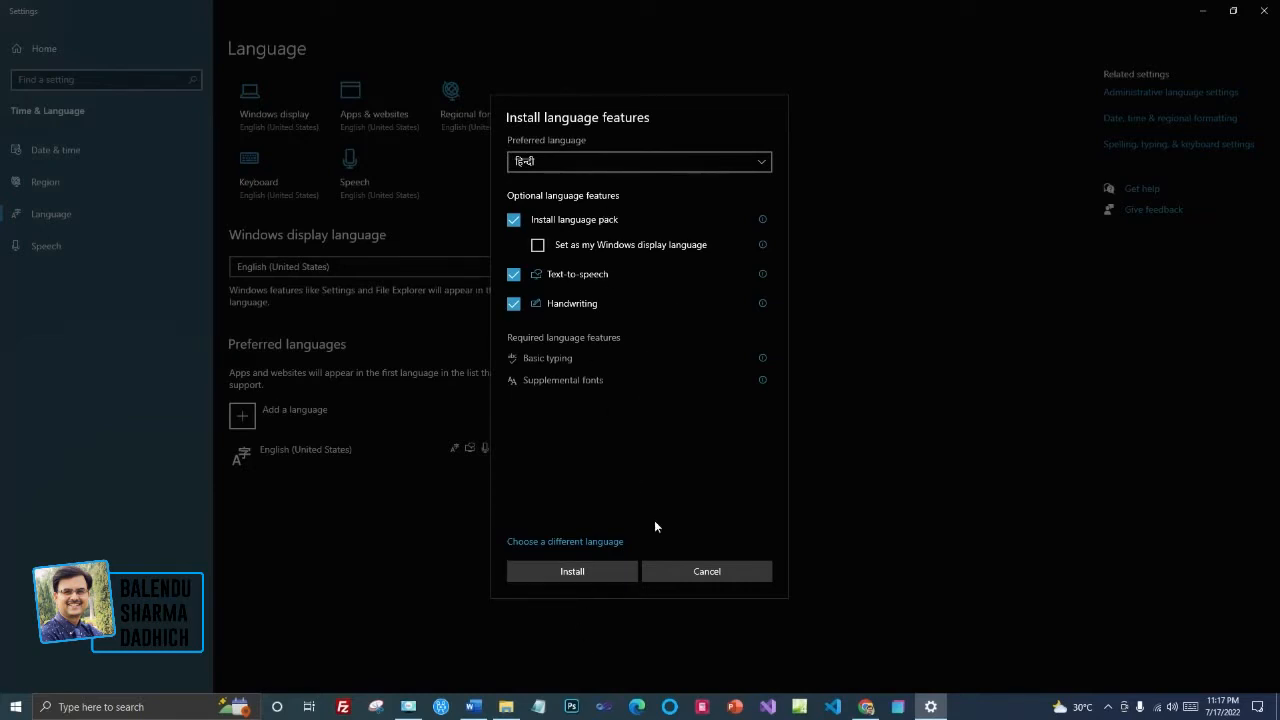
left_click(571, 571)
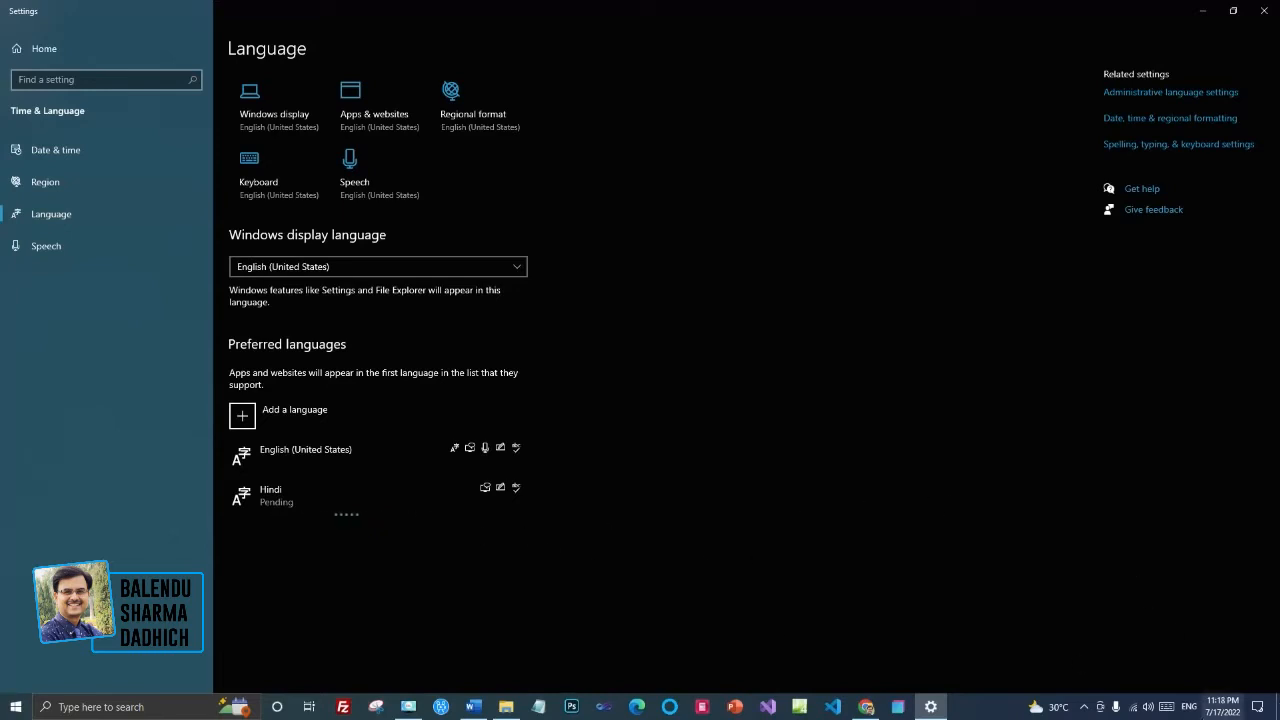
left_click(1189, 707)
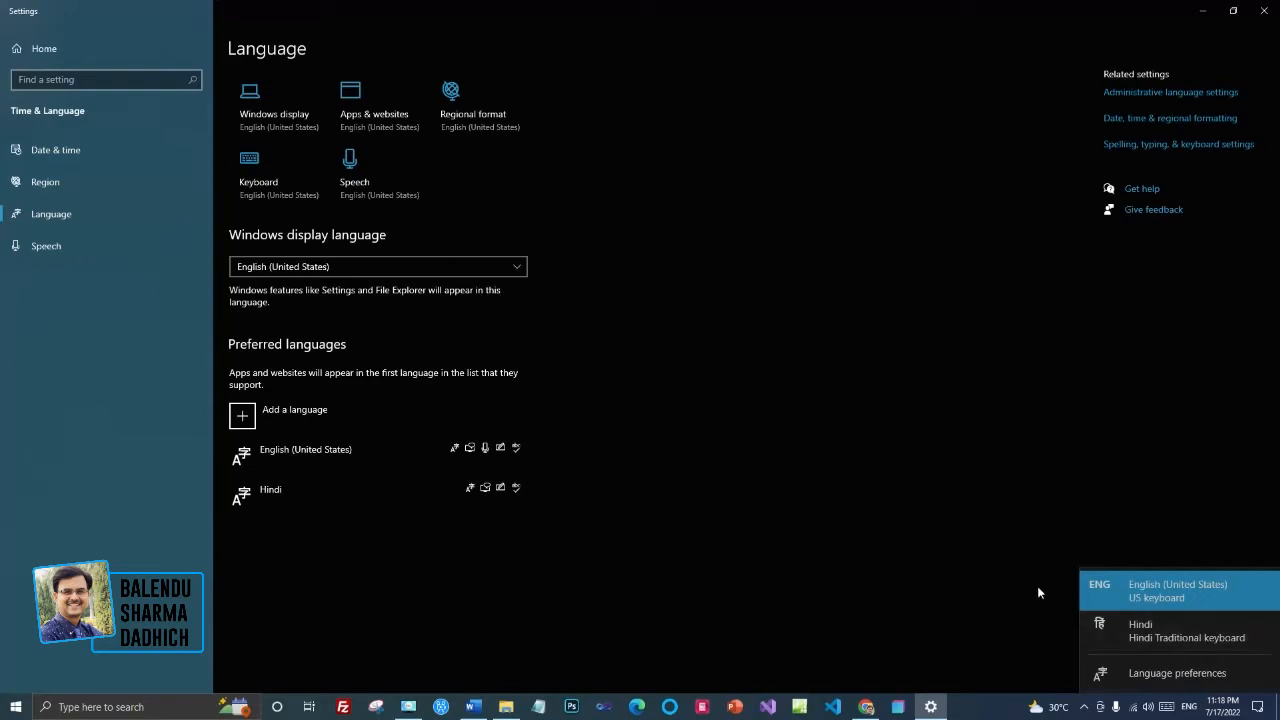
left_click(750, 532)
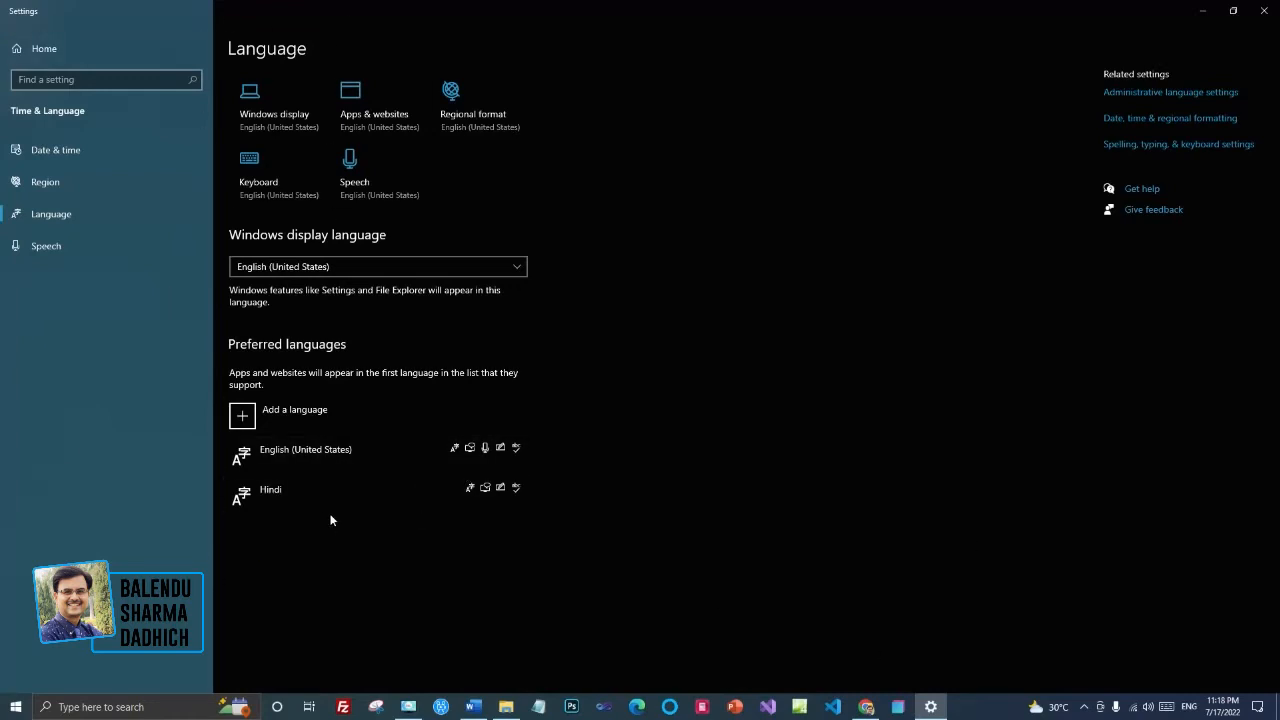
Add the Hindi Phonetic keyboard to the Hindi language options and check the list of input methods
left_click(307, 500)
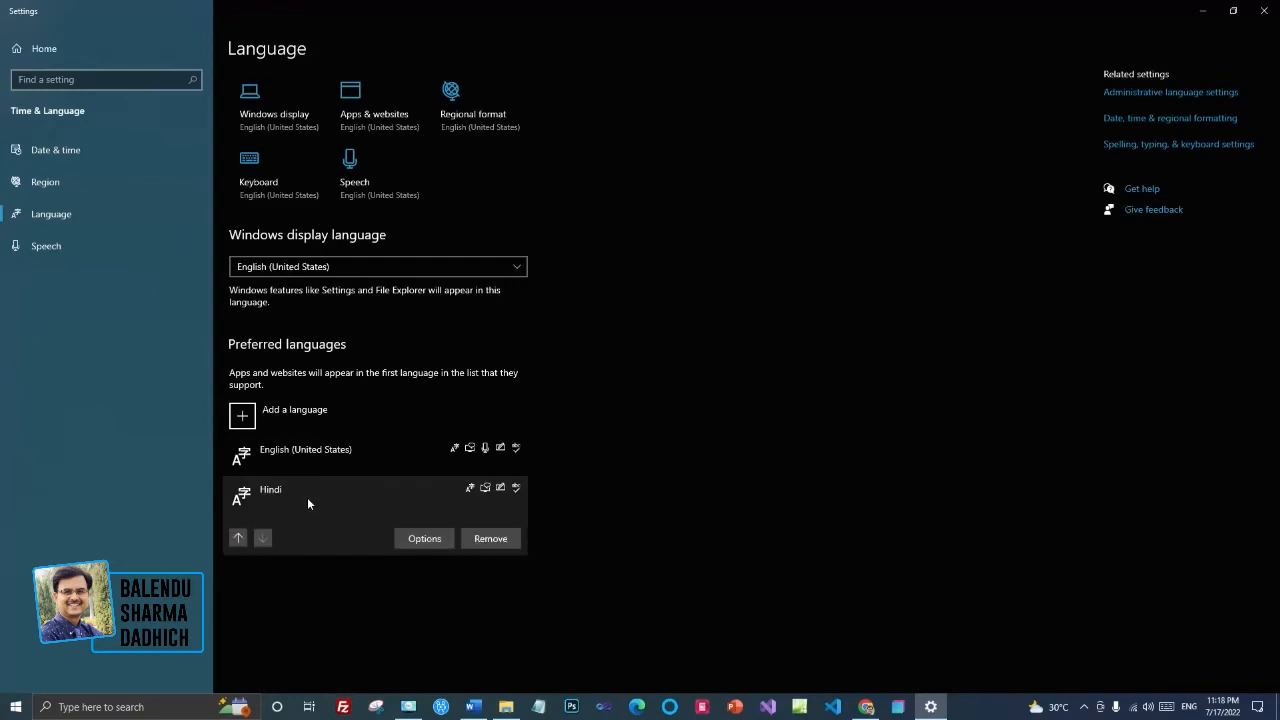
left_click(425, 539)
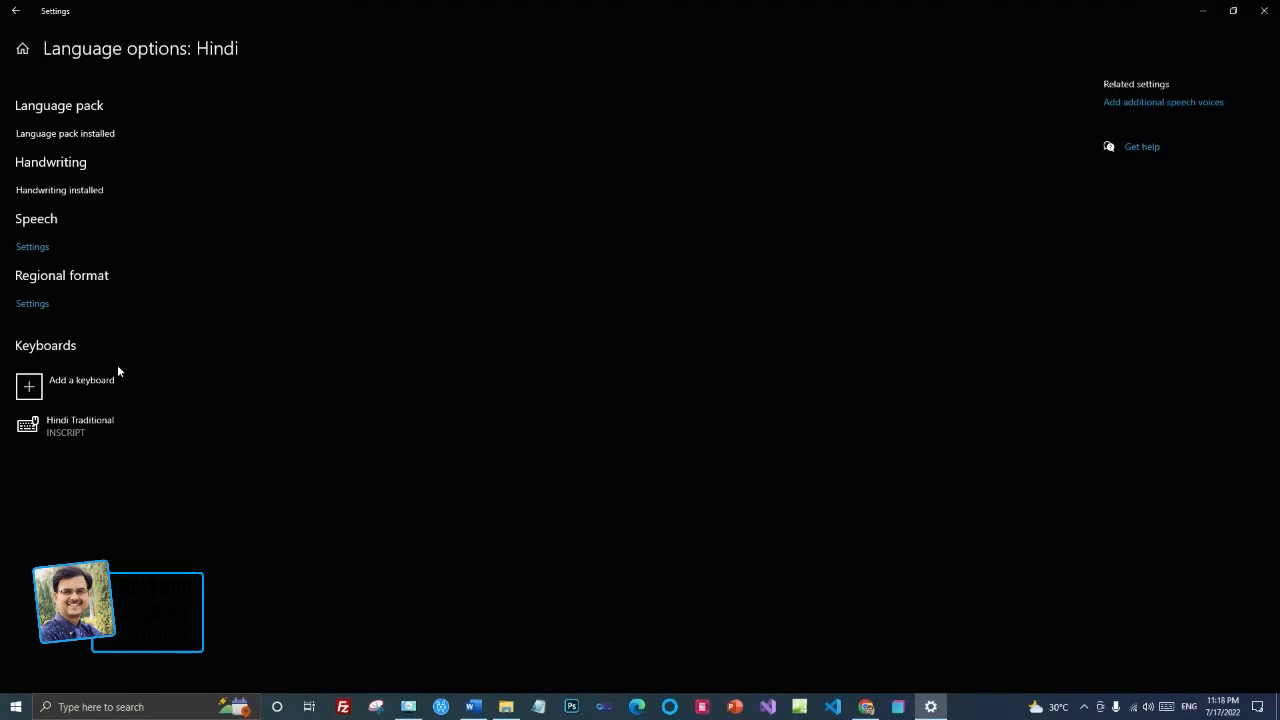
left_click(95, 389)
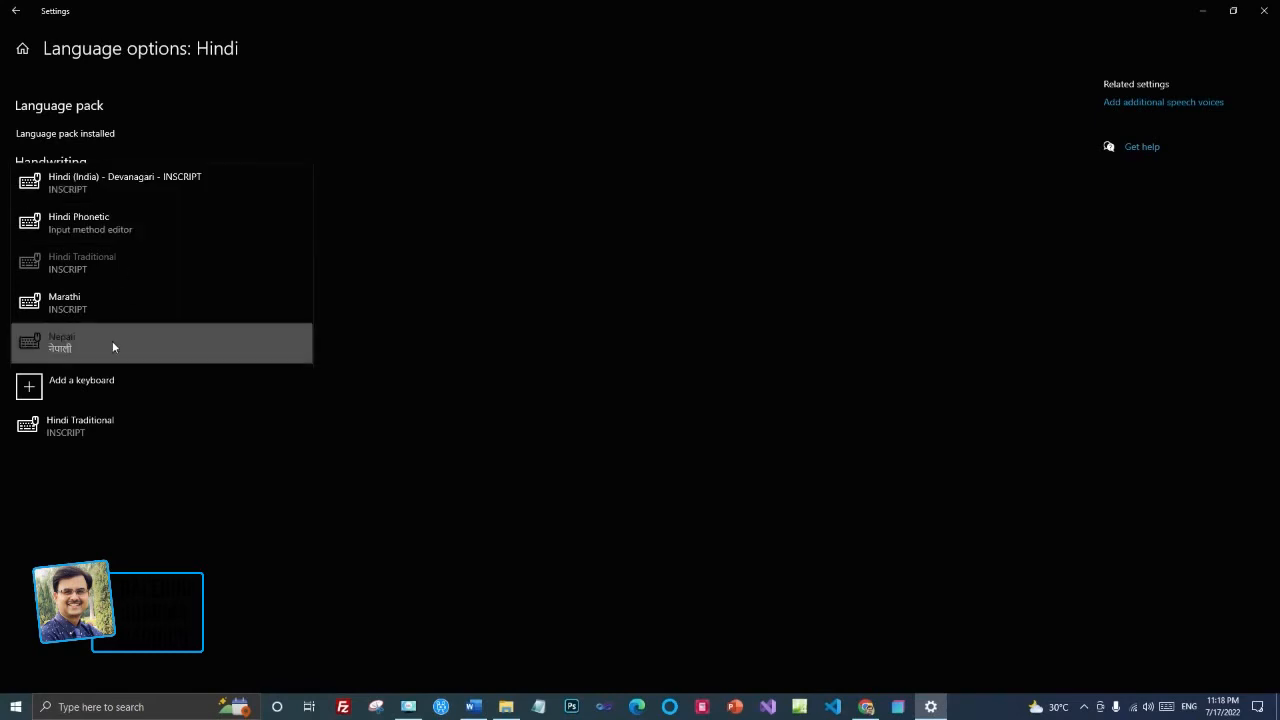
left_click(86, 224)
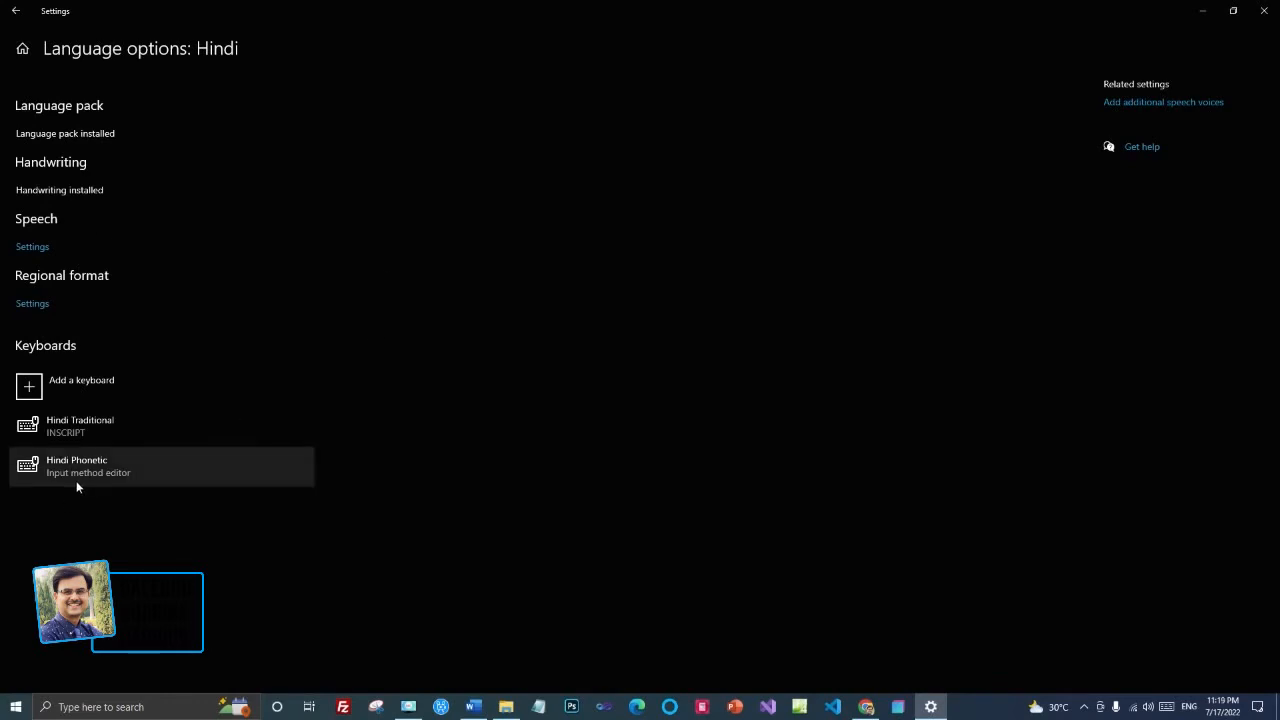
left_click(1191, 708)
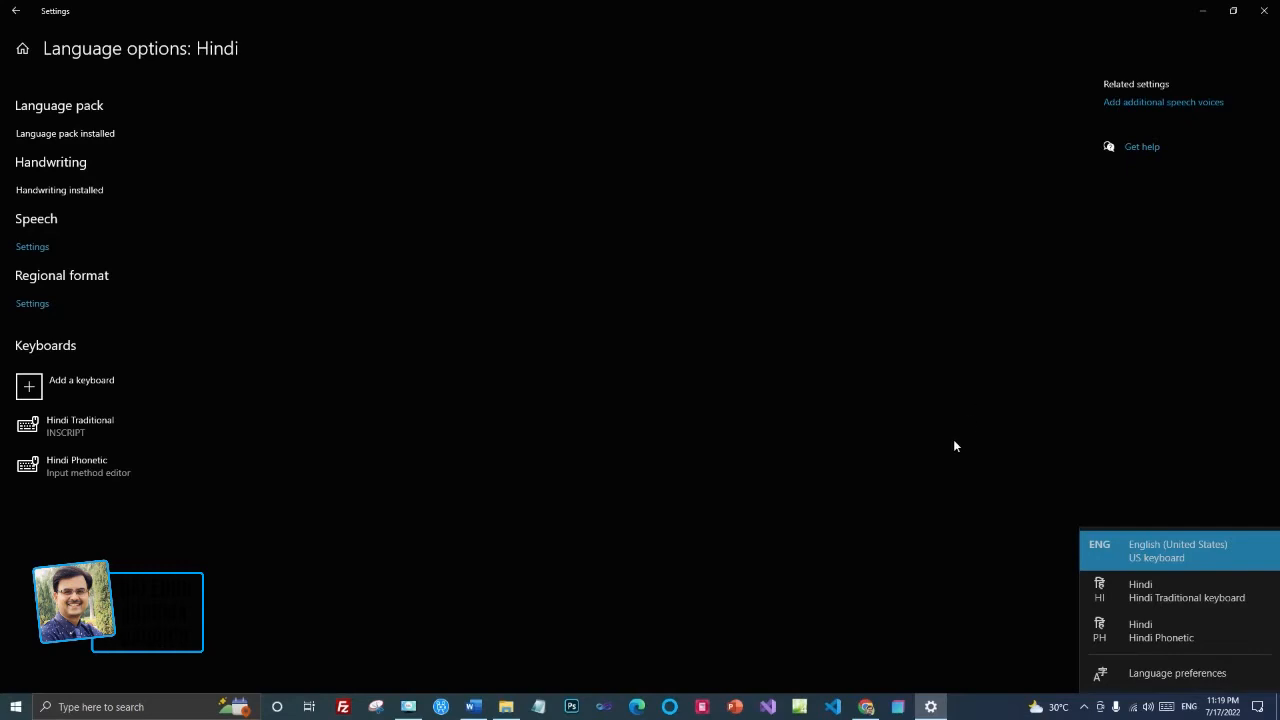
left_click(874, 366)
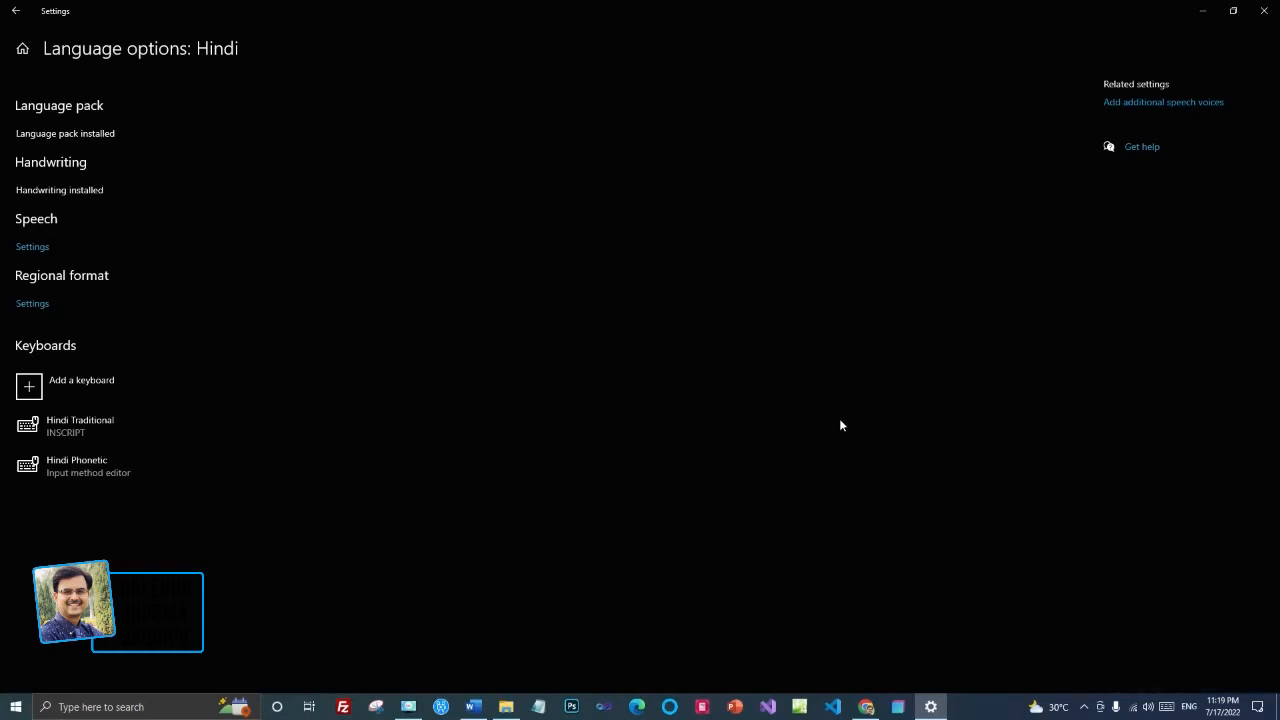
Switch to the blank Word document and set the input method to Hindi Phonetic
left_click(473, 706)
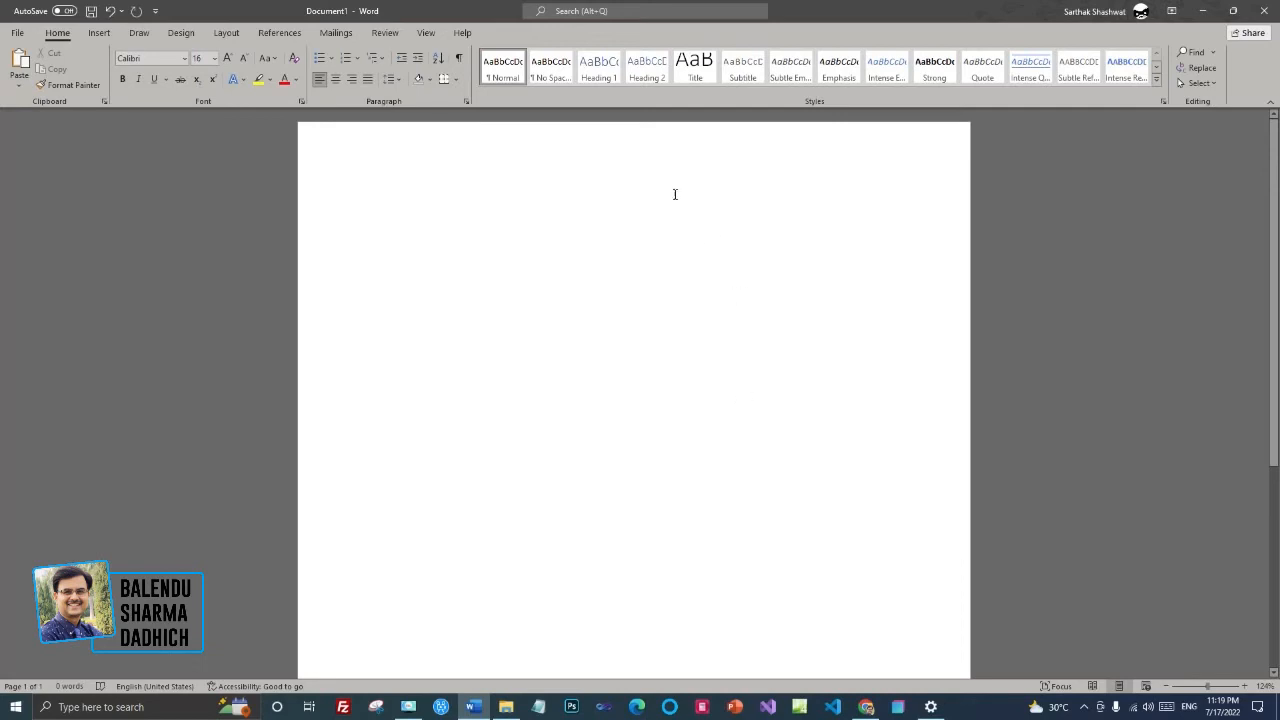
left_click(1189, 707)
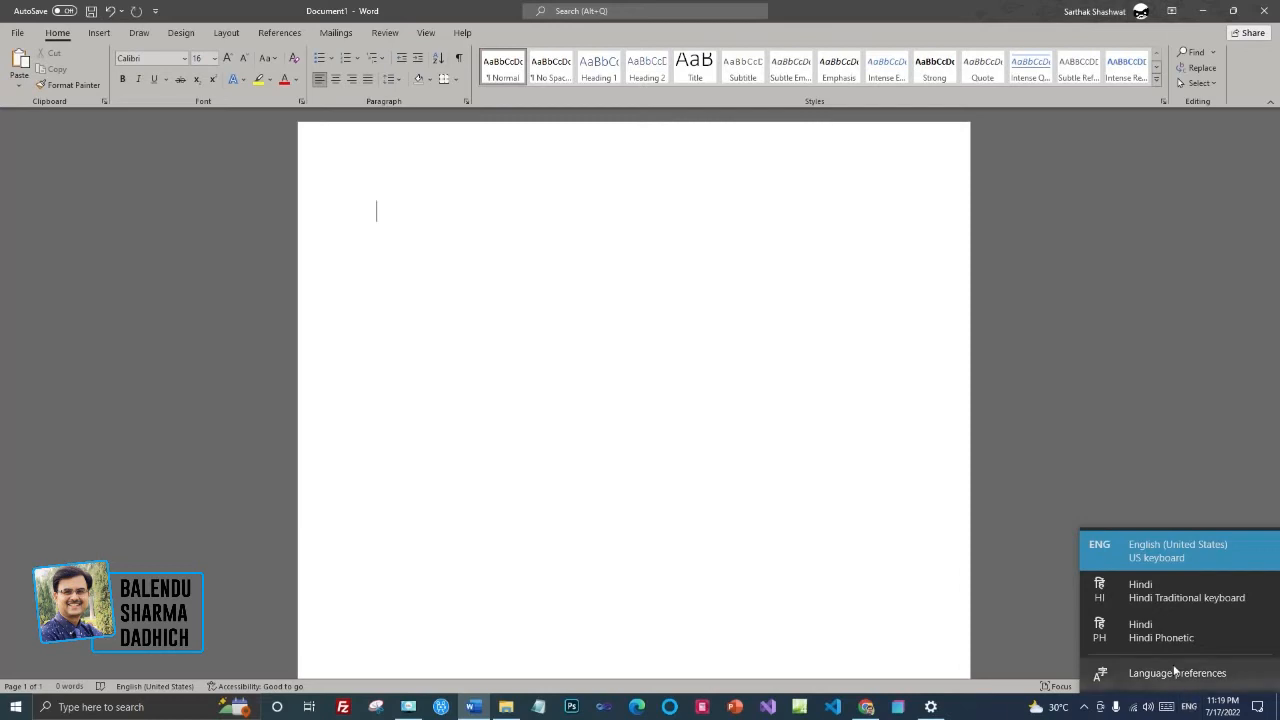
left_click(1154, 635)
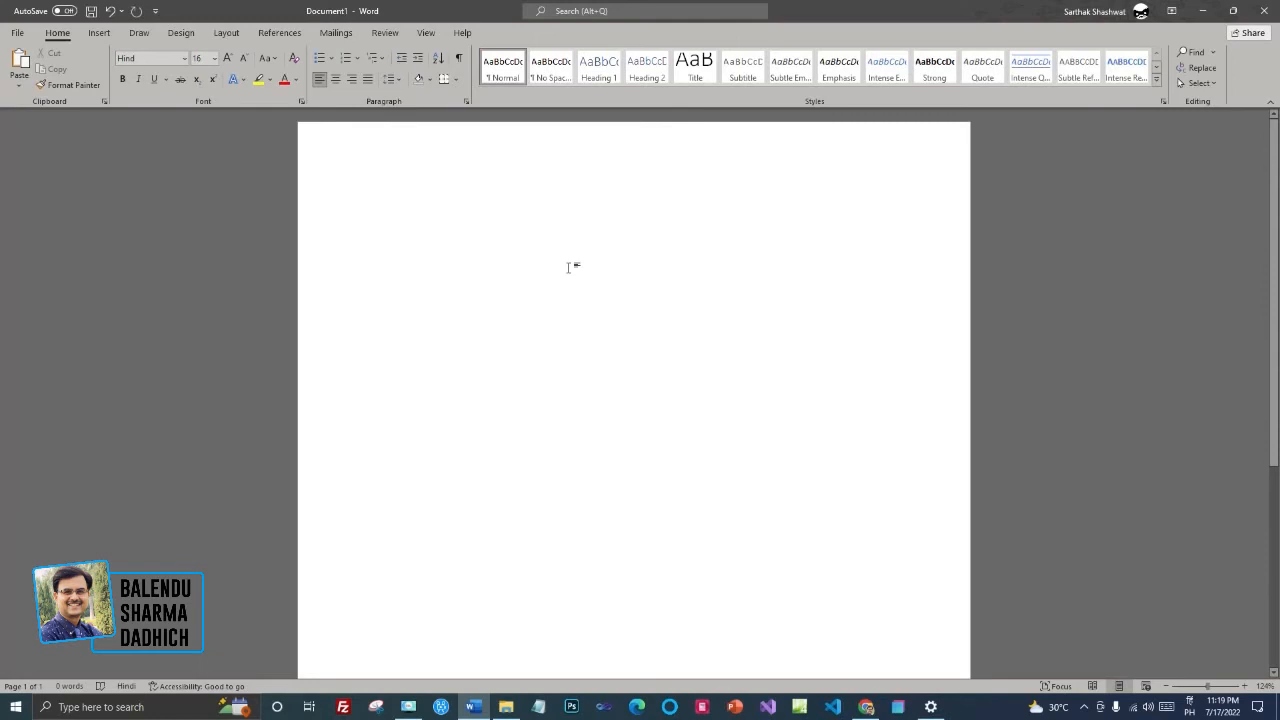
Write "नमस्कार आप कैसे हैं। मुझे उम्मीद है की आप अच्छे होंगे।" by phonetic transliteration, accepting the suggested Hindi words
type("namaskar")
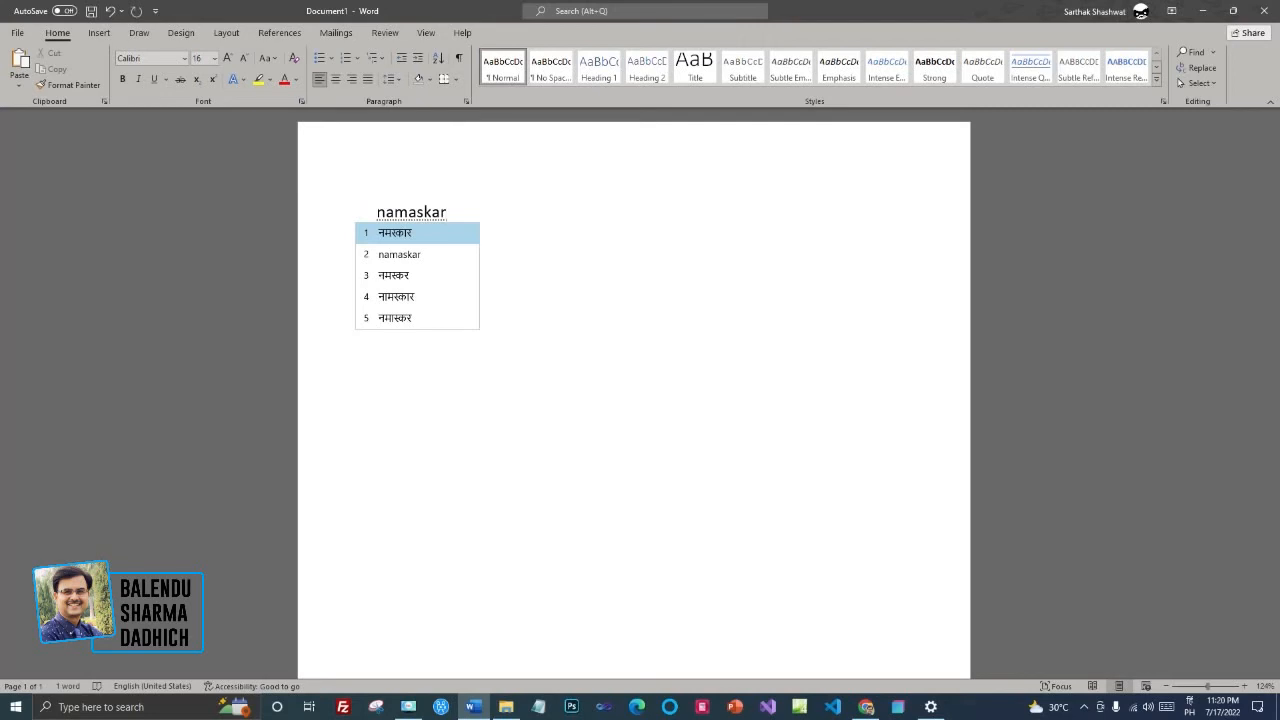
key("space")
type("aap")
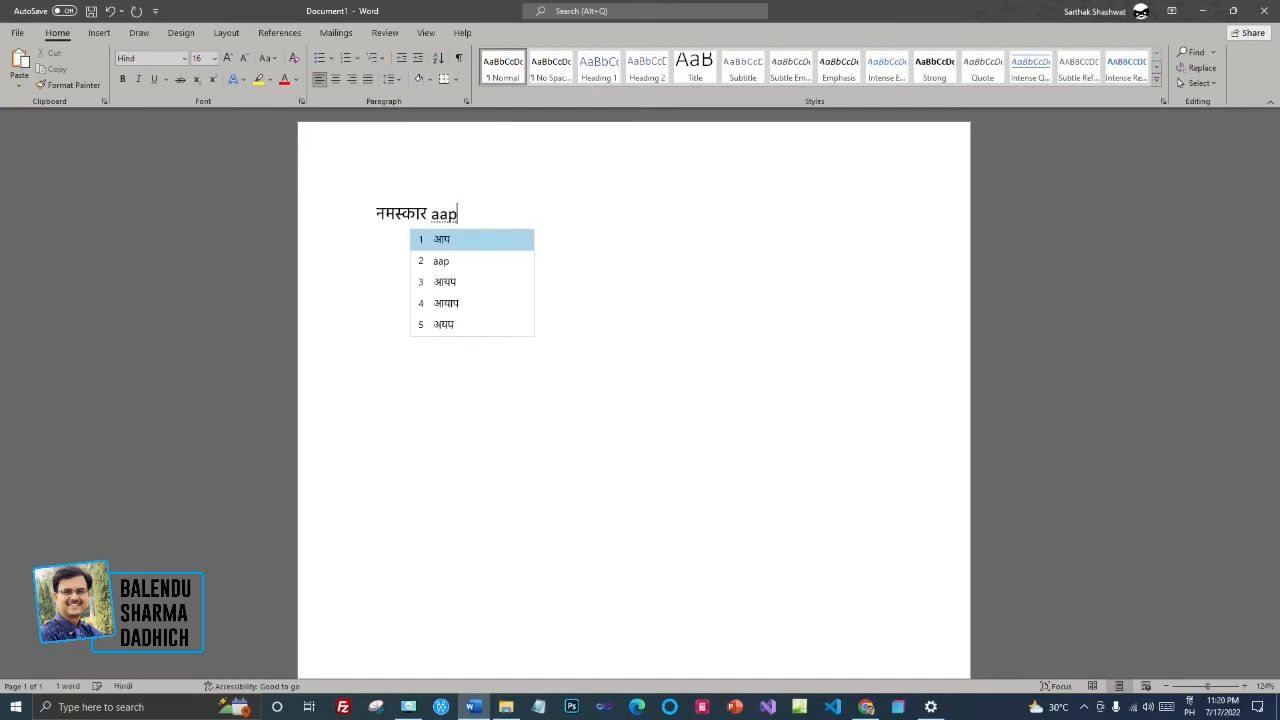
key("space")
type("kaise")
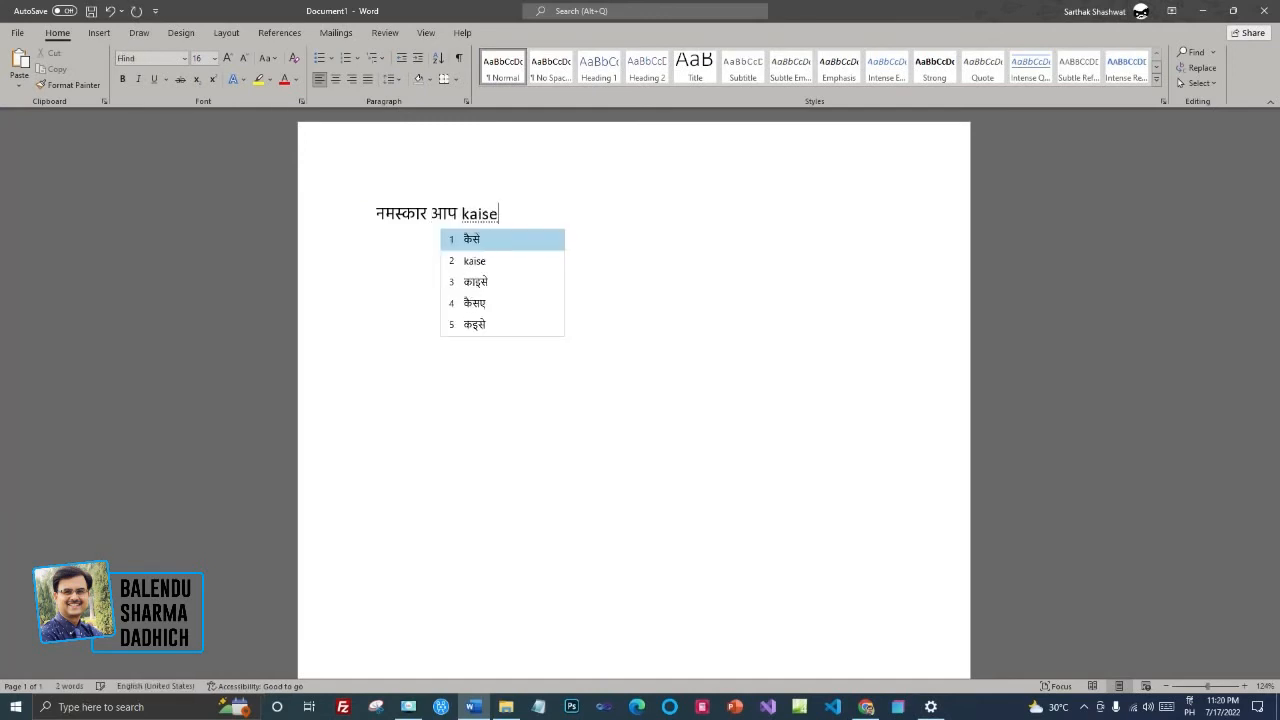
key("space")
type("hain. mujhe")
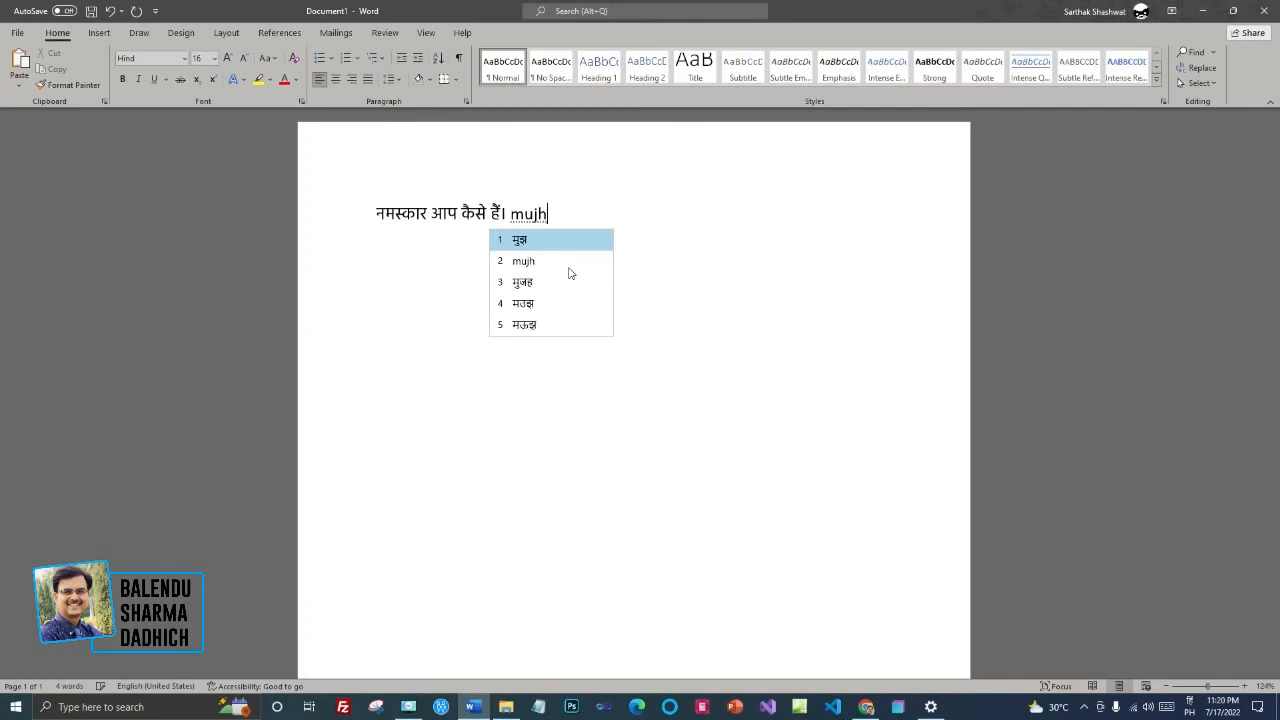
key("space")
type("ummeed")
key("space")
type("ha")
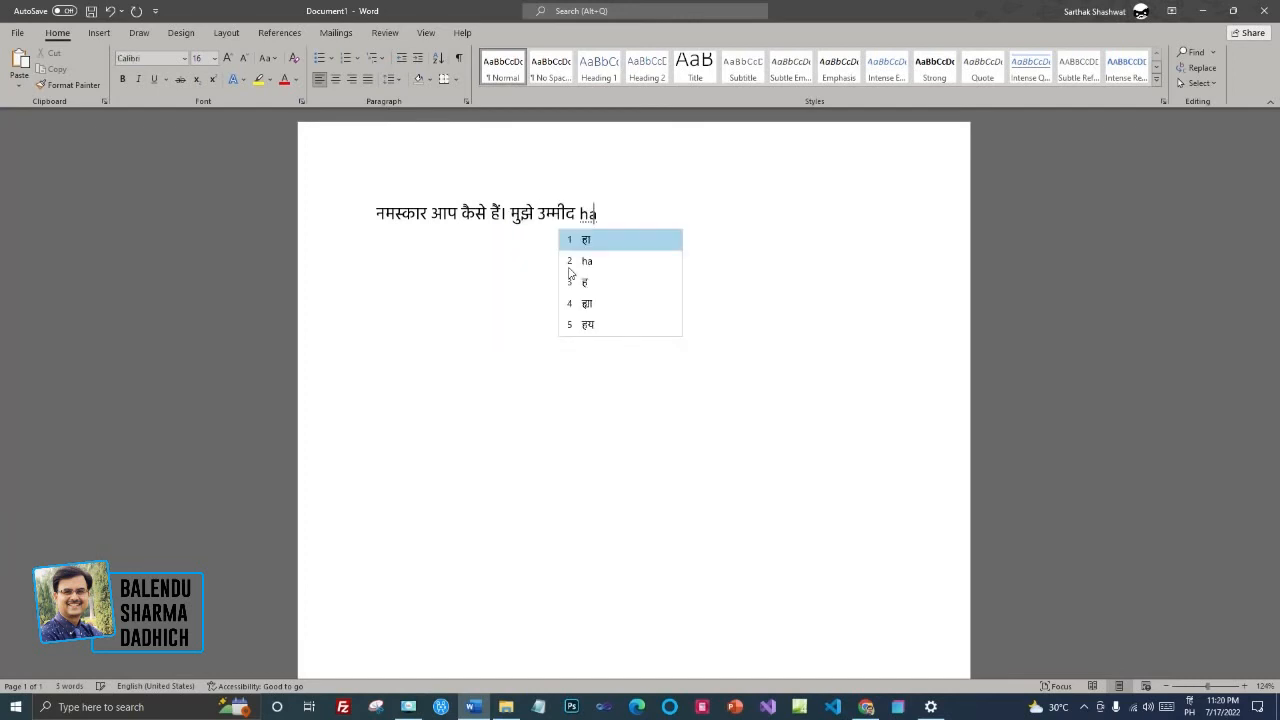
type("i ki aap ac")
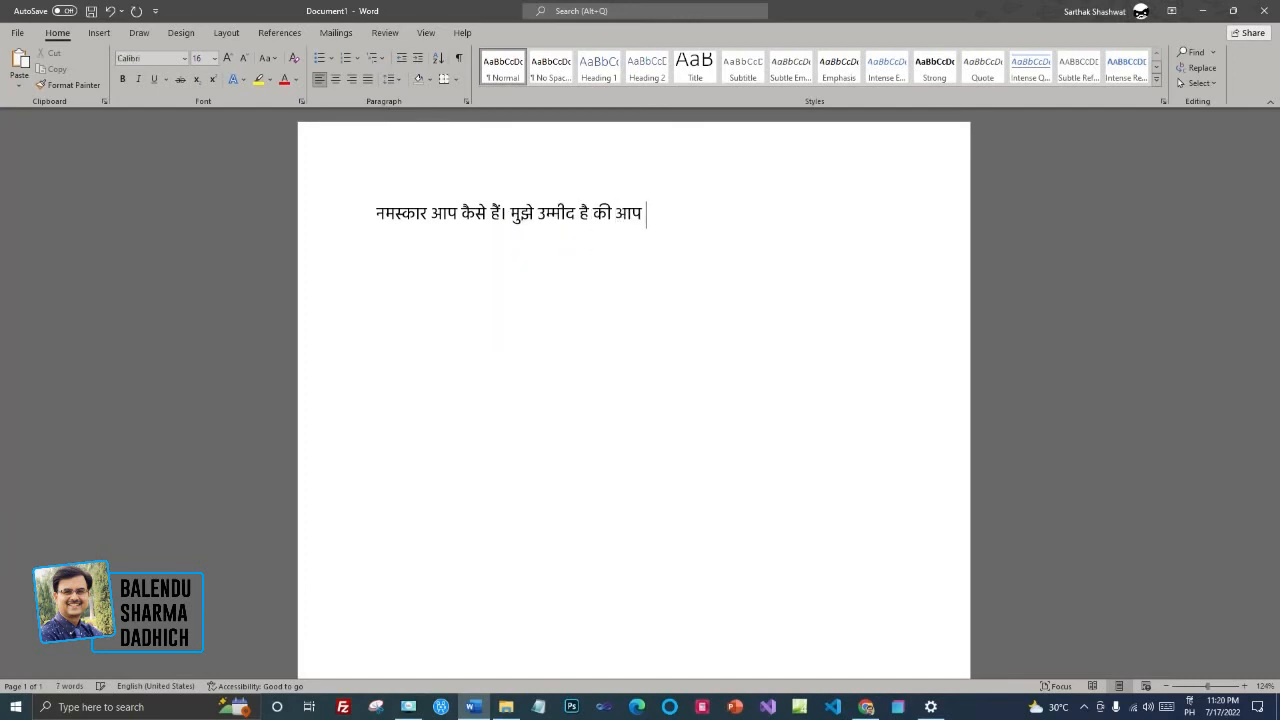
type("hchhe honge.")
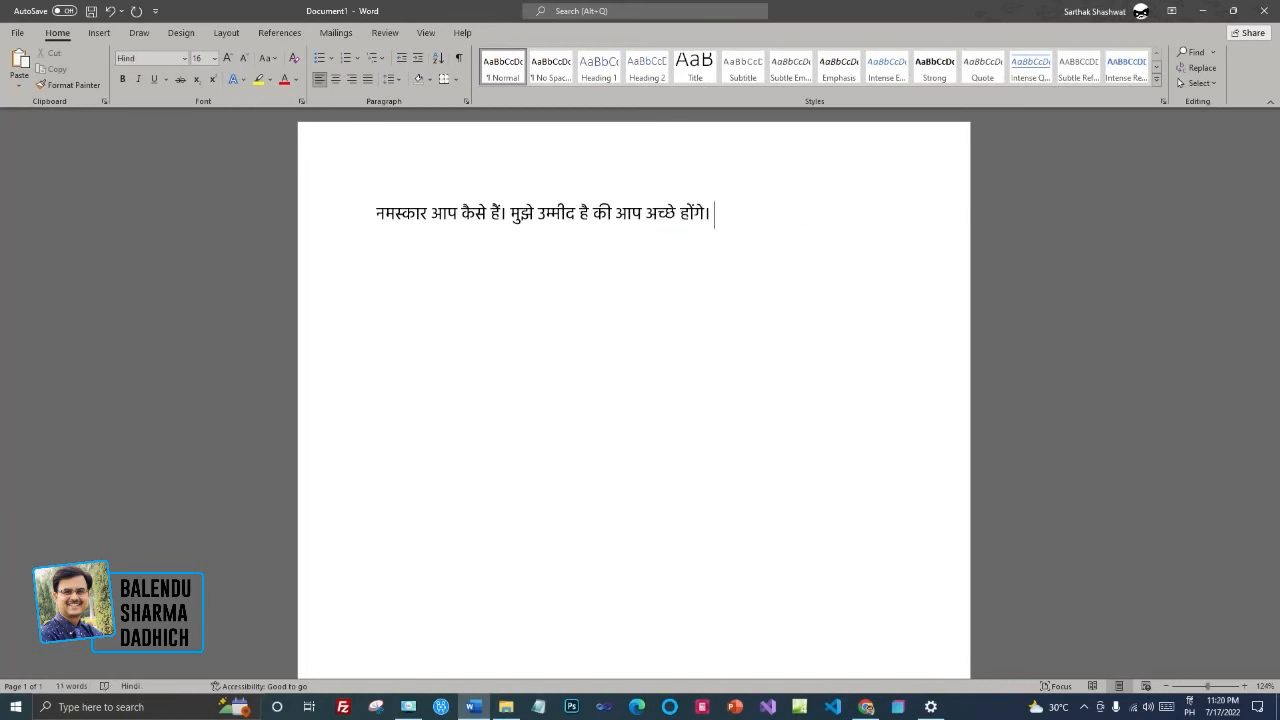
Add the word "कि" after the Hindi sentences by choosing the third transliteration suggestion for "ki", and compare it with the earlier "की"
type(" ki")
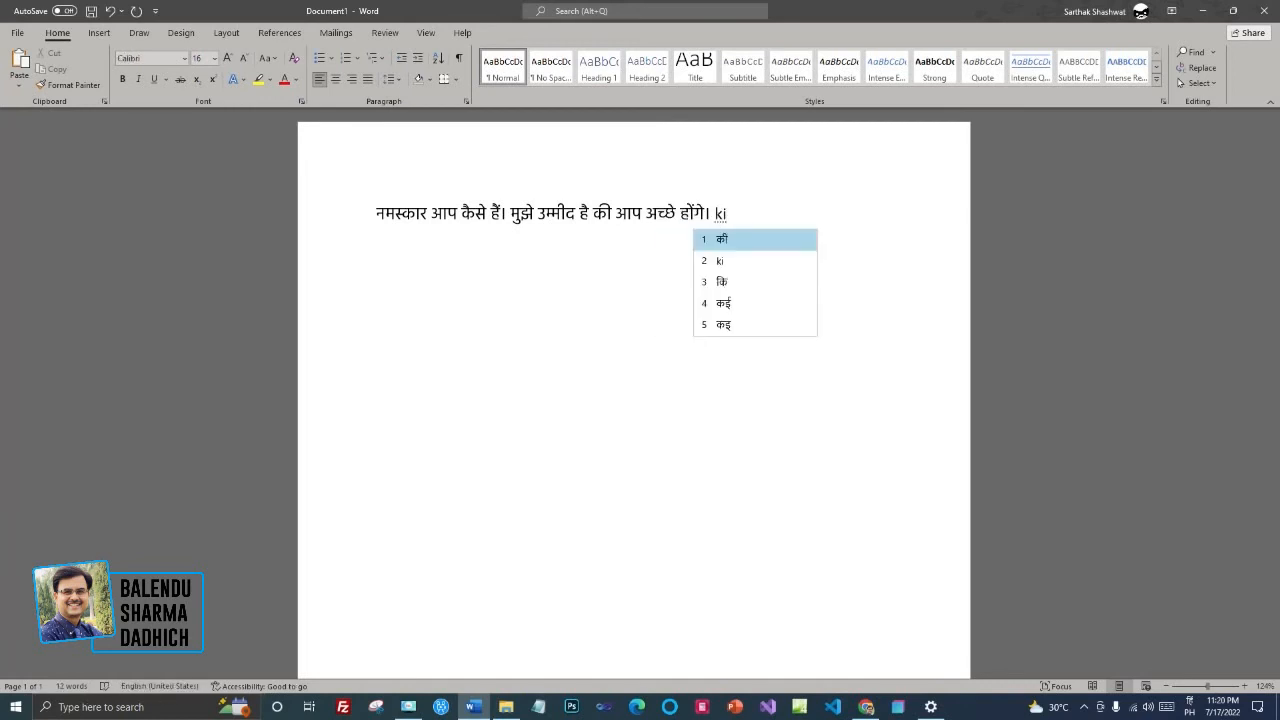
key("Down")
key("Down")
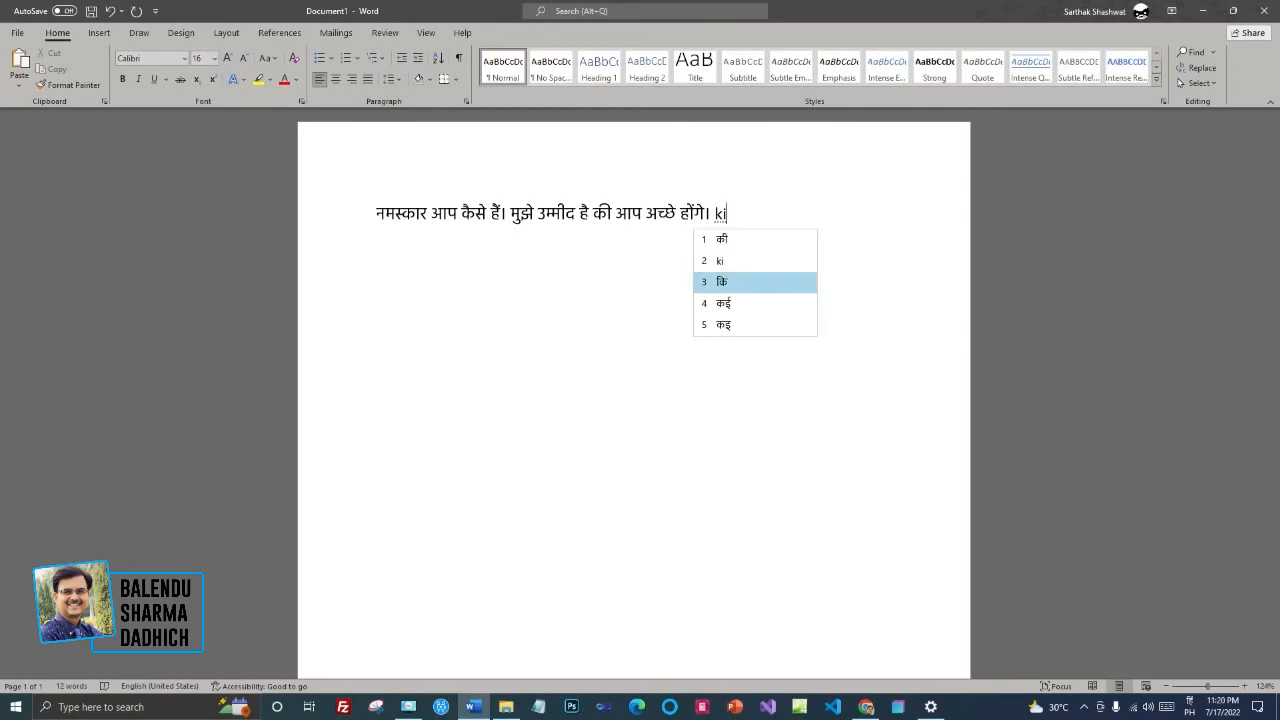
key("Up")
key("Down")
key("Return")
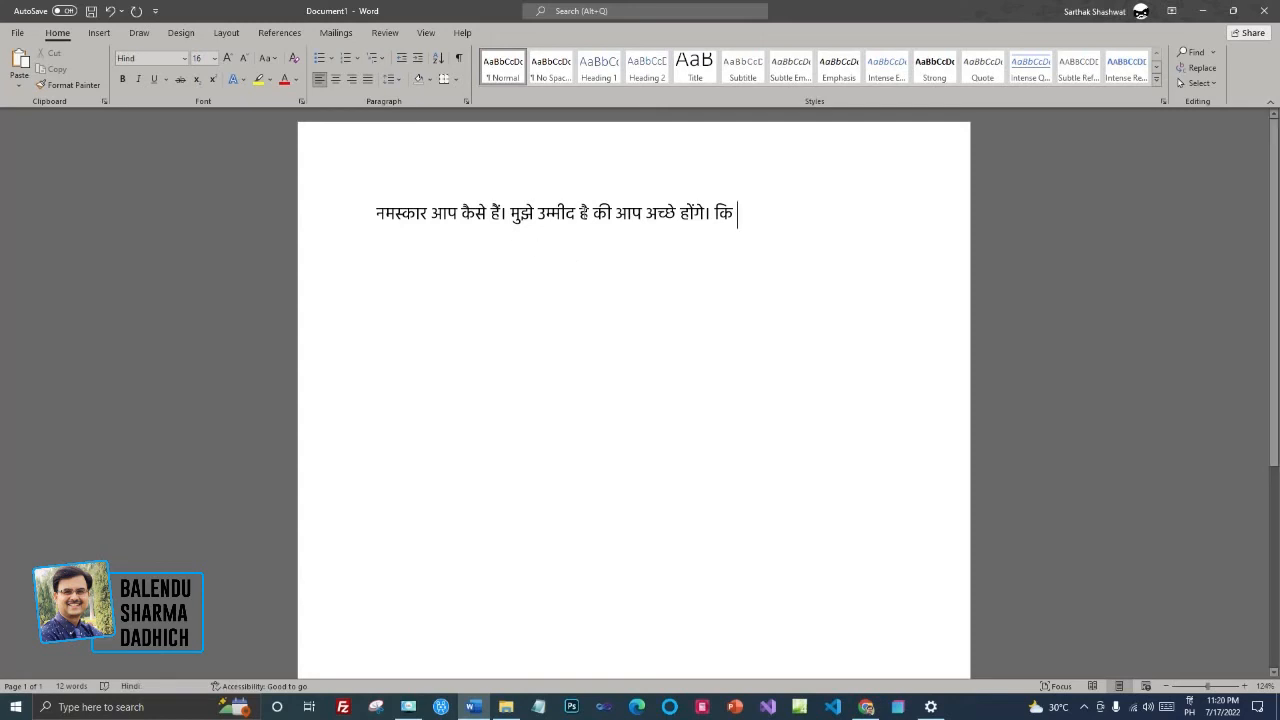
left_click_drag(595, 216, 616, 216)
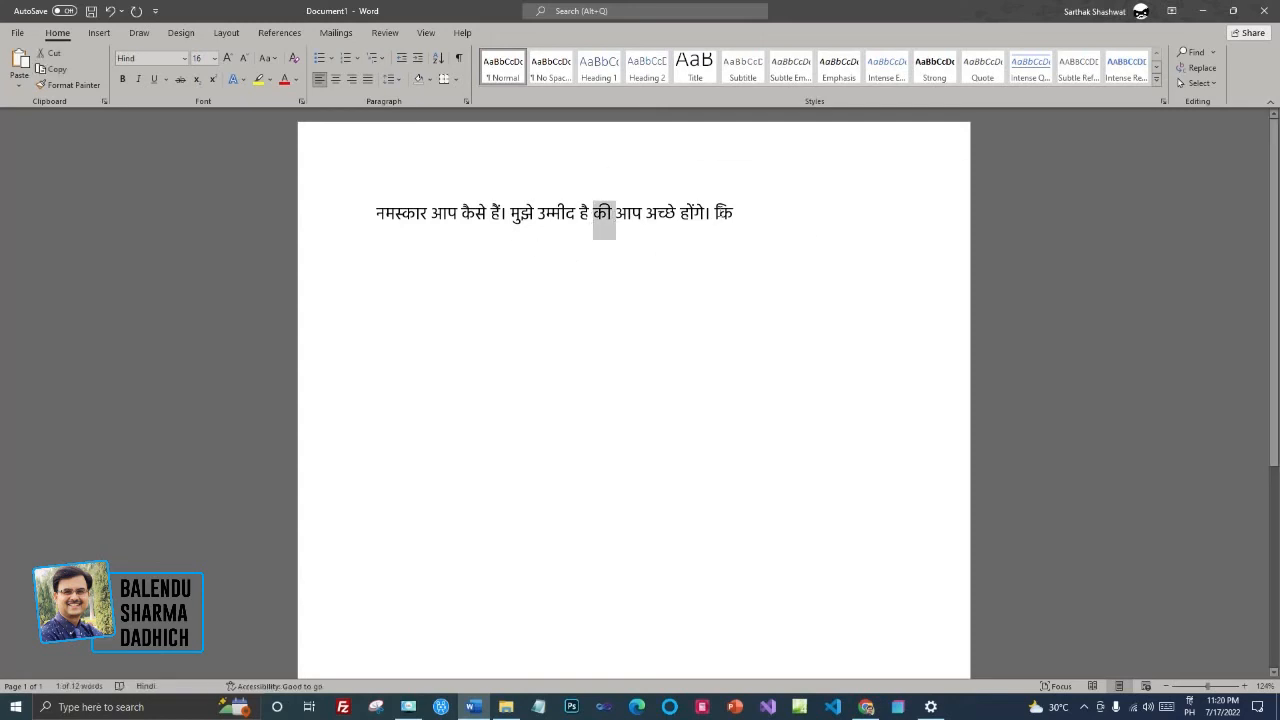
left_click(790, 258)
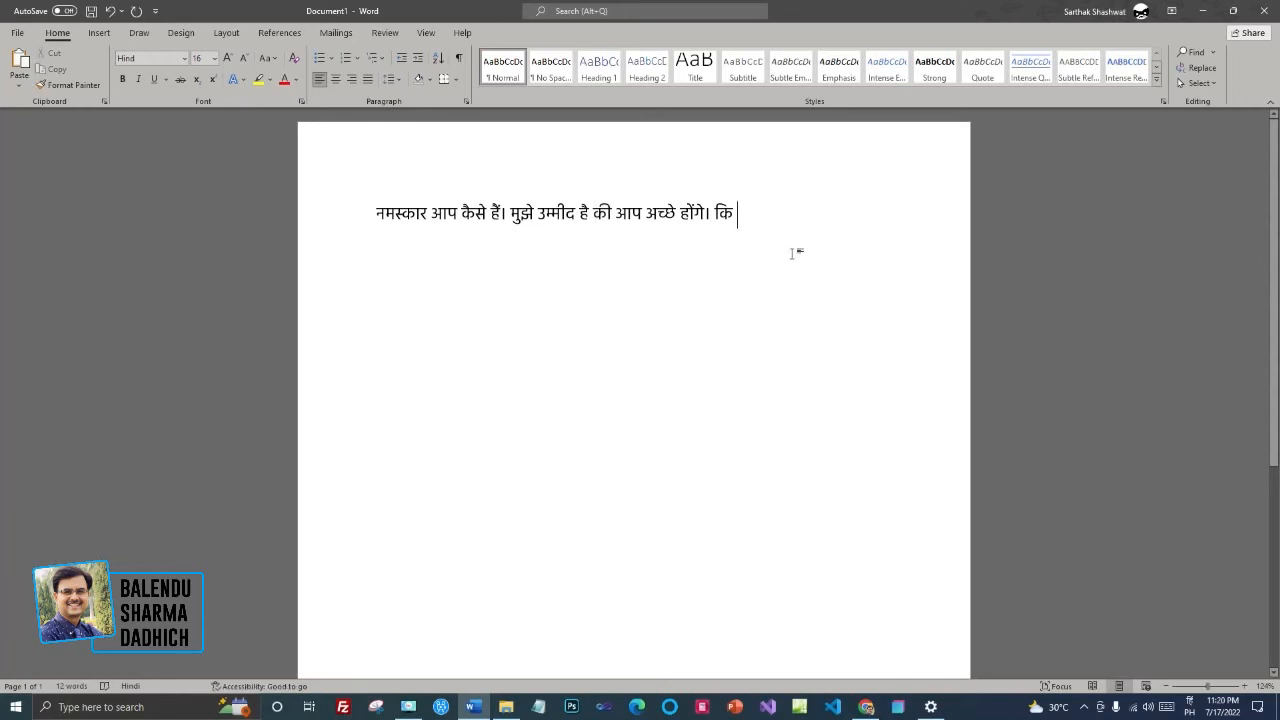
Switch the input method to English (United States) and write "Hello, how are you? I hope you are good." on a new line
key("Return")
left_click(1191, 708)
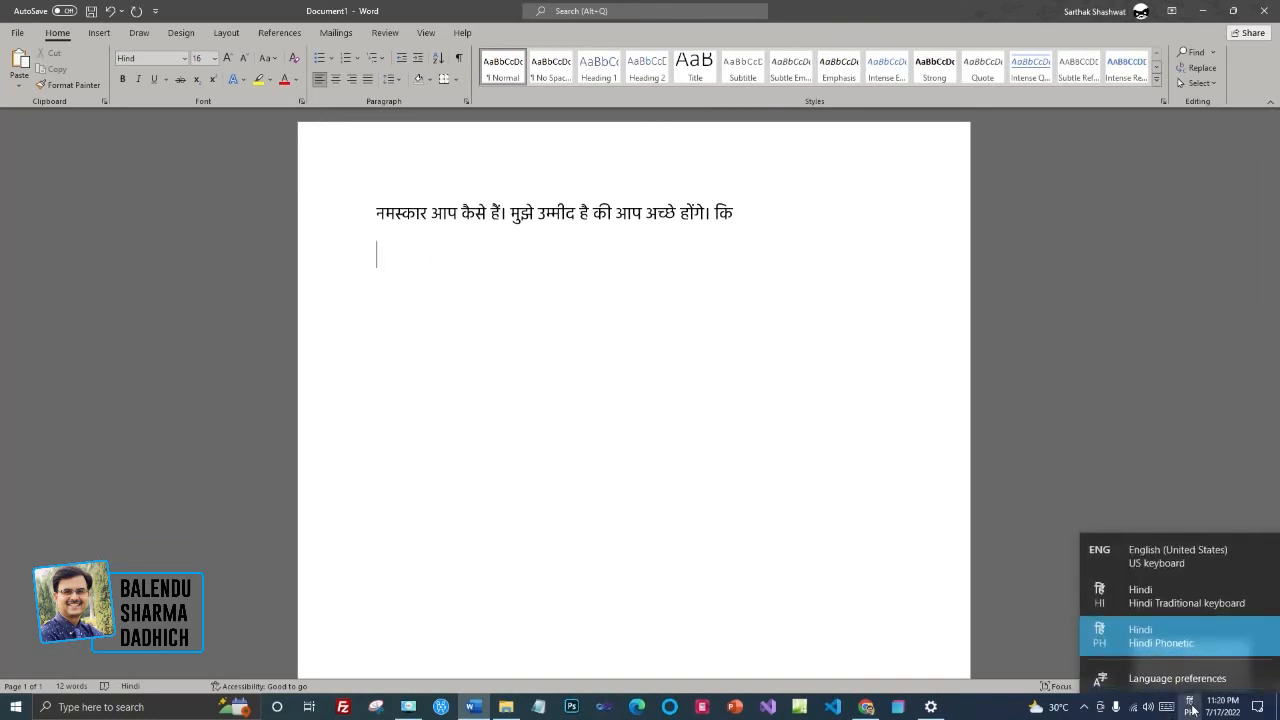
left_click(1165, 556)
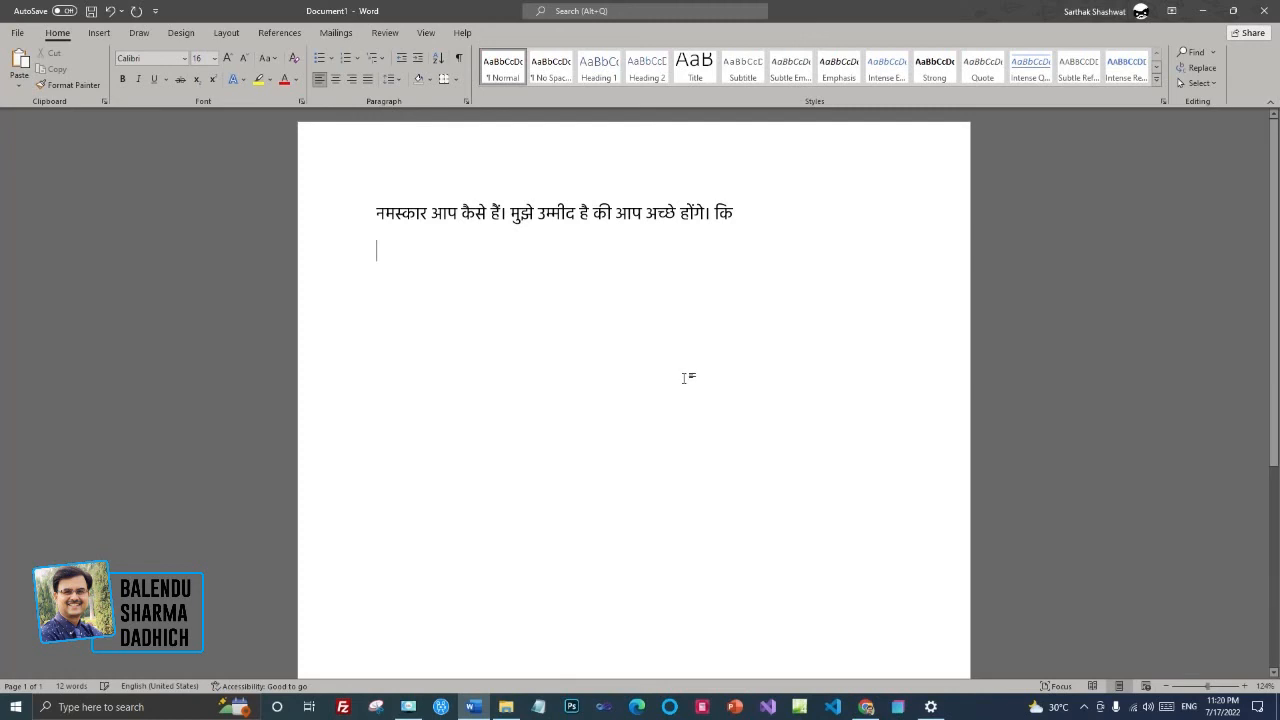
type("Hello, ho")
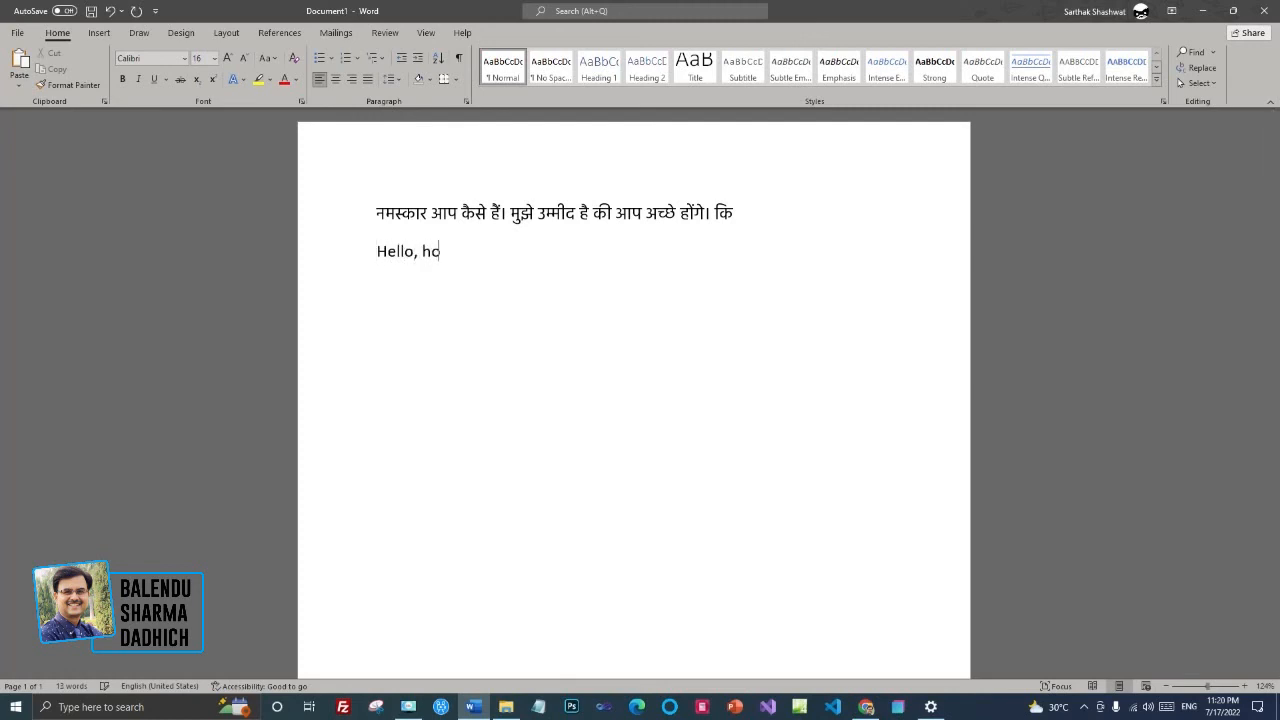
type("w are you? I hope you are good.")
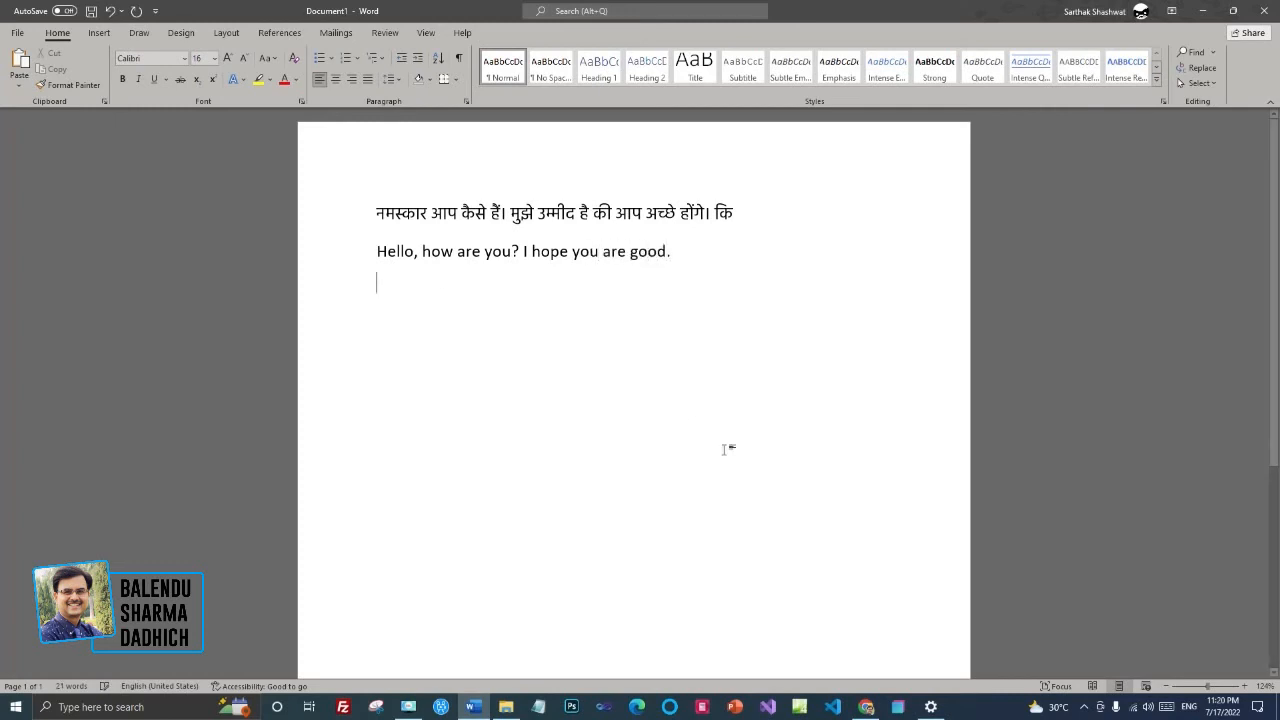
Switch the input method to Hindi Phonetic and write "हैलो," by transliterating "Hello," below the English sentences, followed by "how"
left_click(1188, 706)
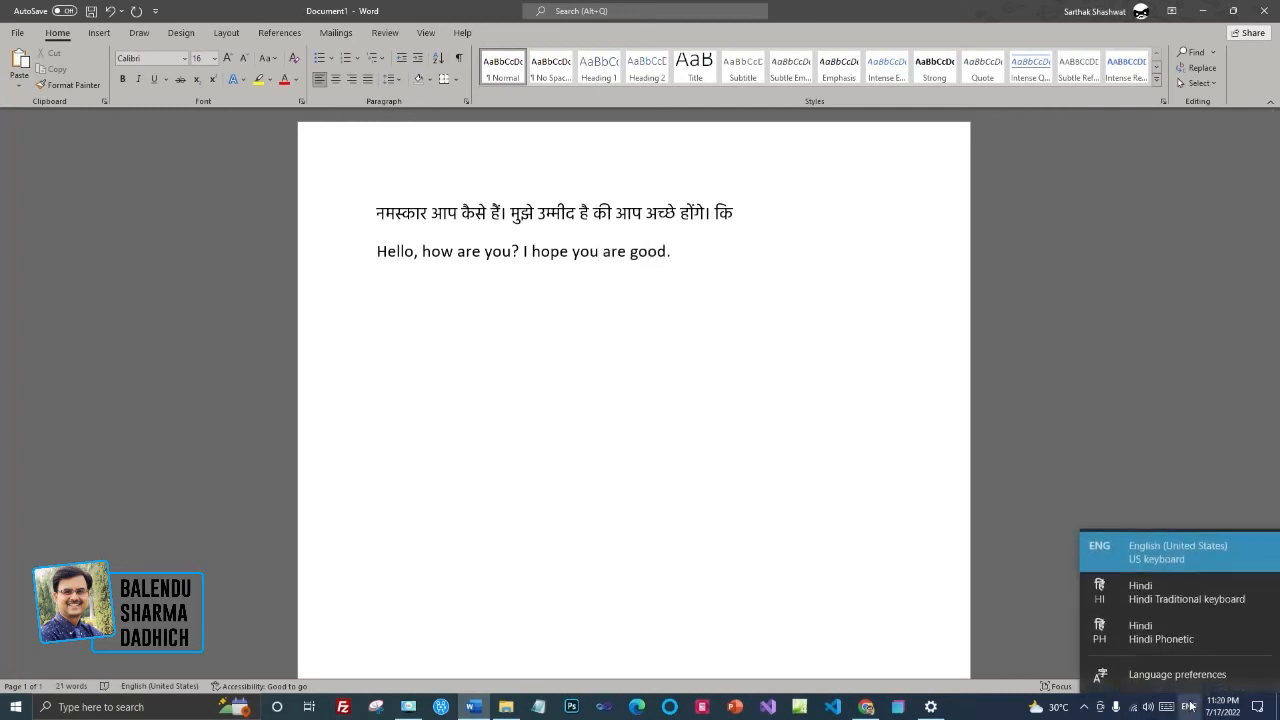
left_click(1160, 632)
key("Return")
type("Hell")
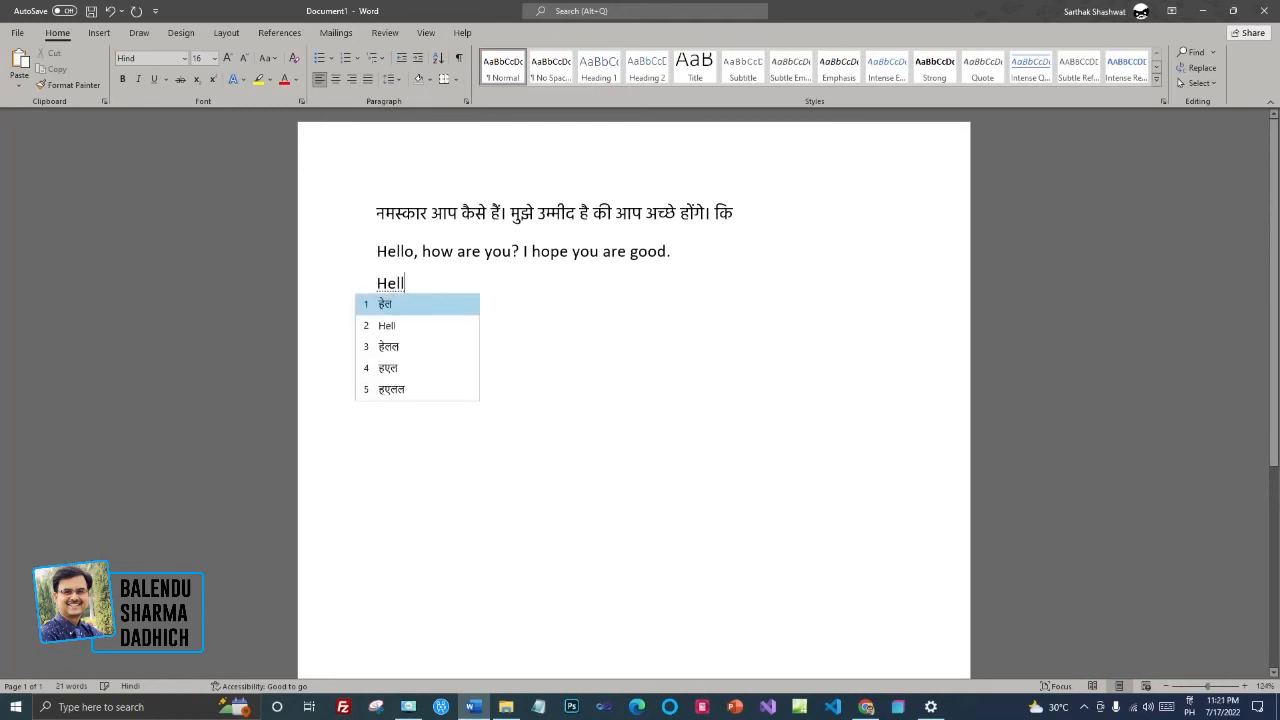
type("o, how")
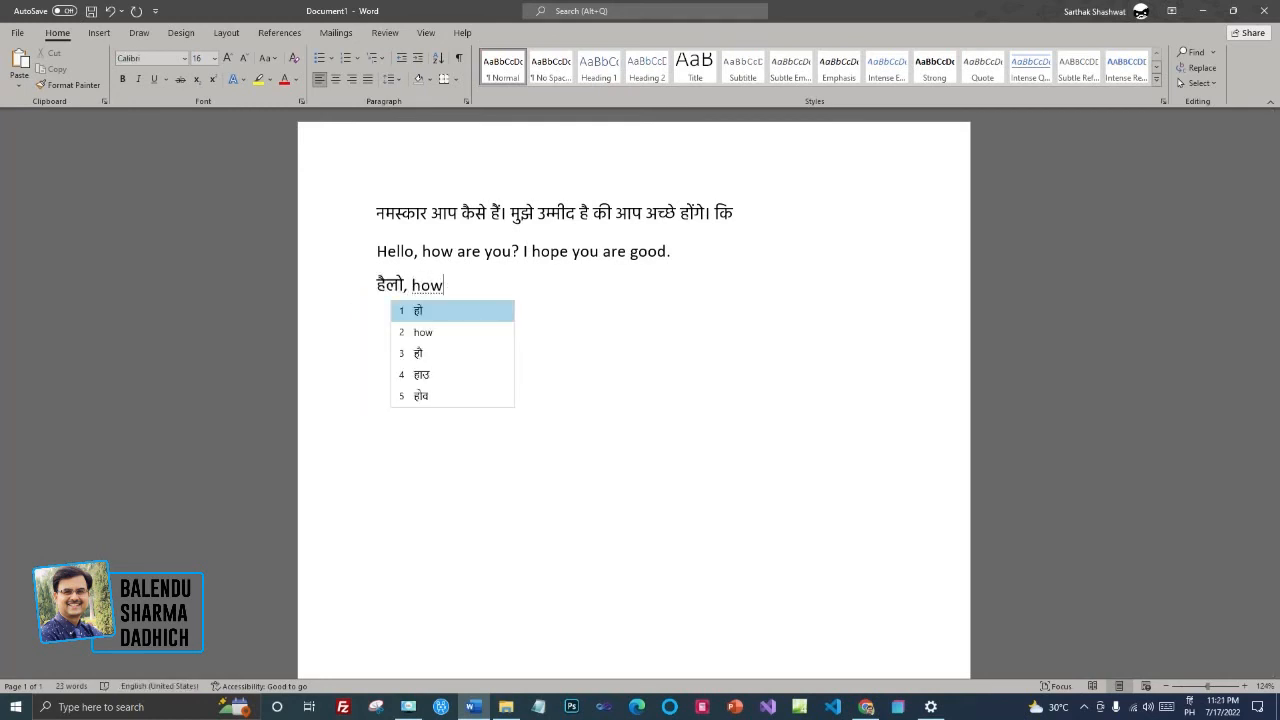
Choose the fourth transliteration suggestion "हाउ" for "how" and complete the line with "आर यू", accepting the first suggestions
key("Down")
key("Down")
key("Down")
type("a")
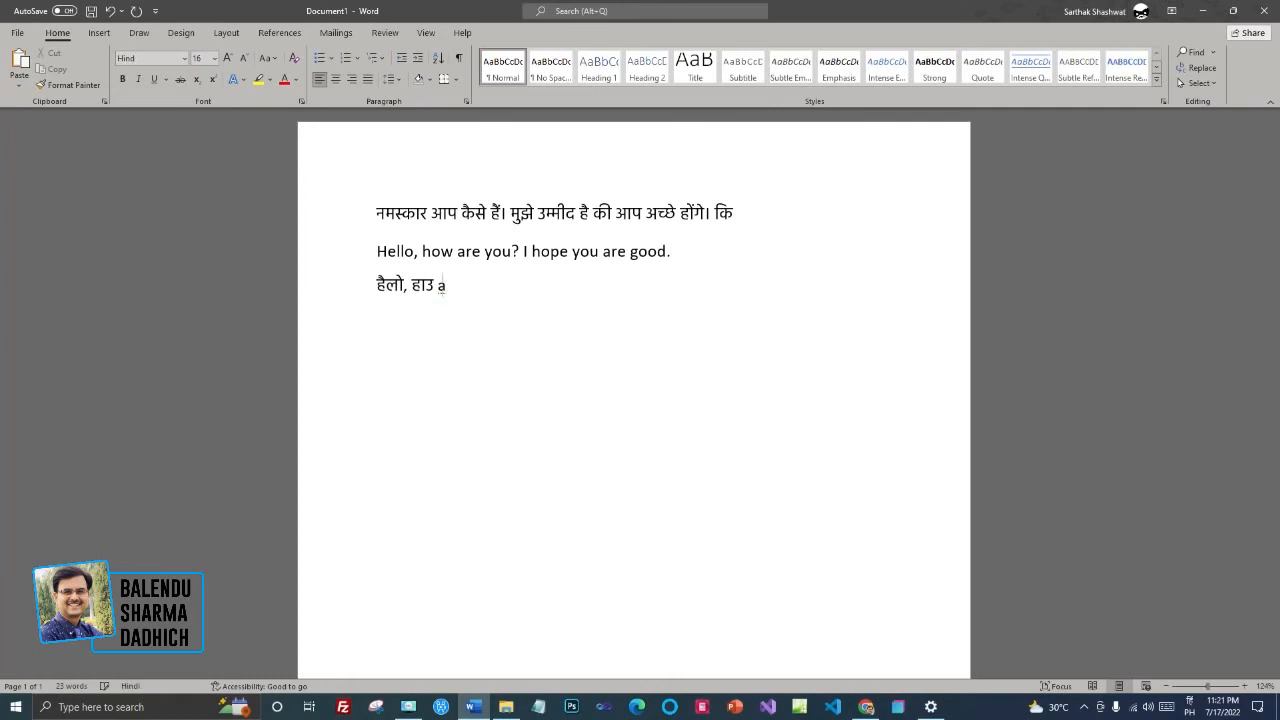
type("re you")
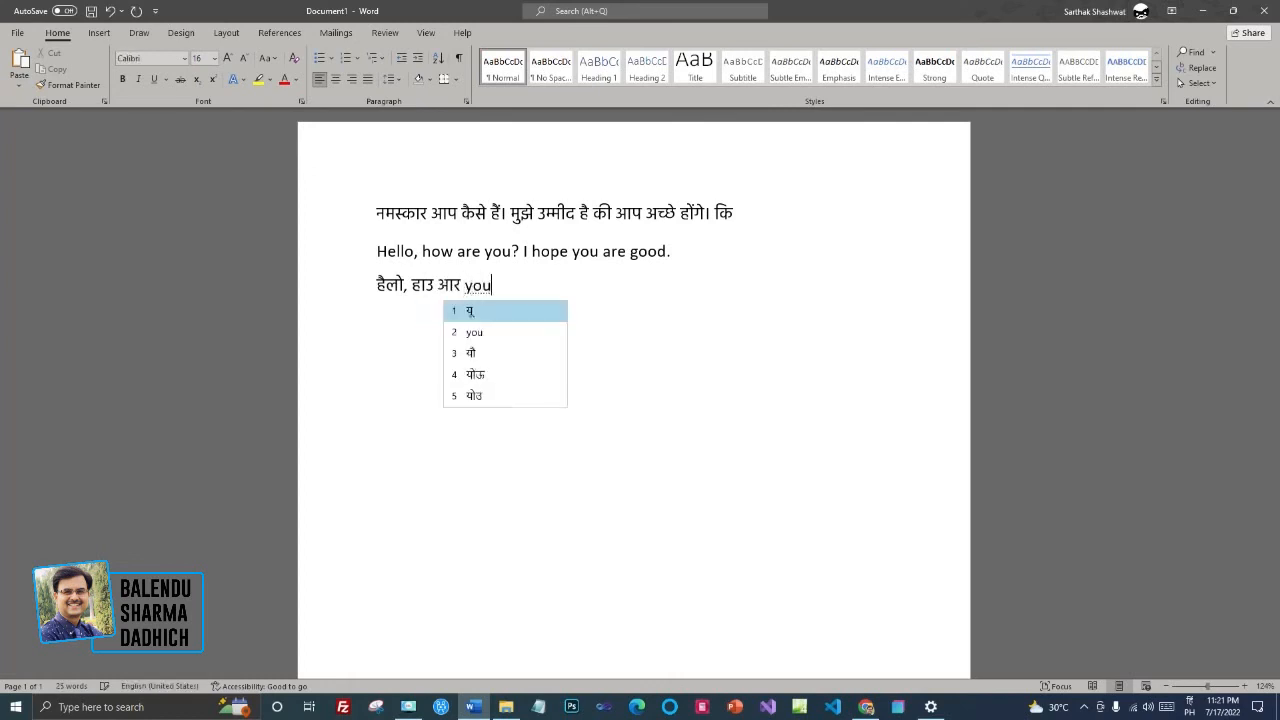
key("Return")
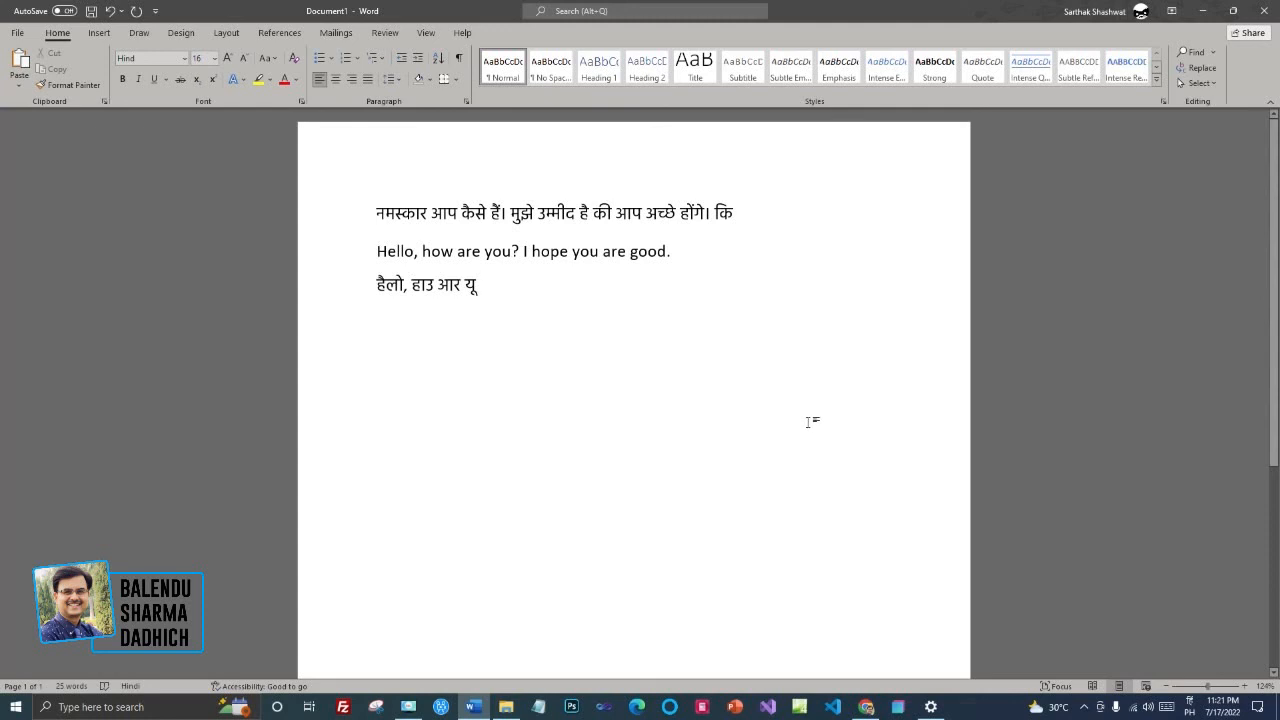
Switch to the Settings window to review the Hindi language options and installed keyboards, and close it
left_click(931, 704)
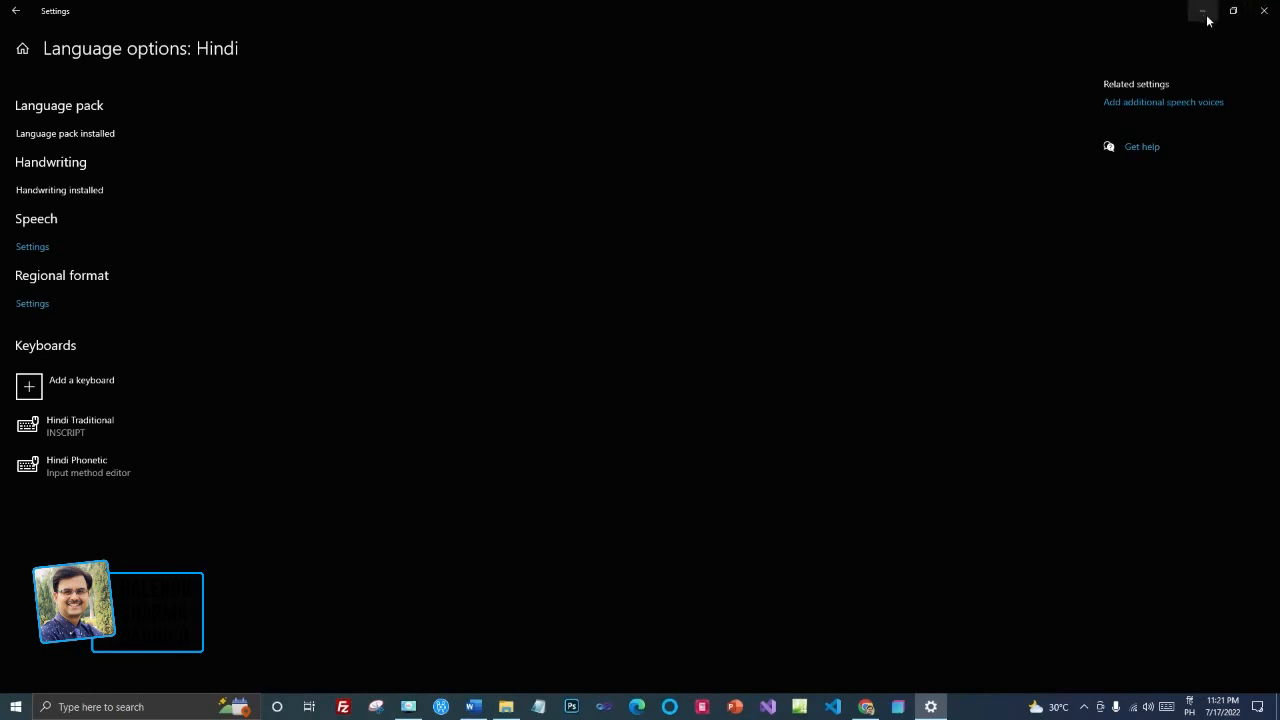
left_click(1270, 11)
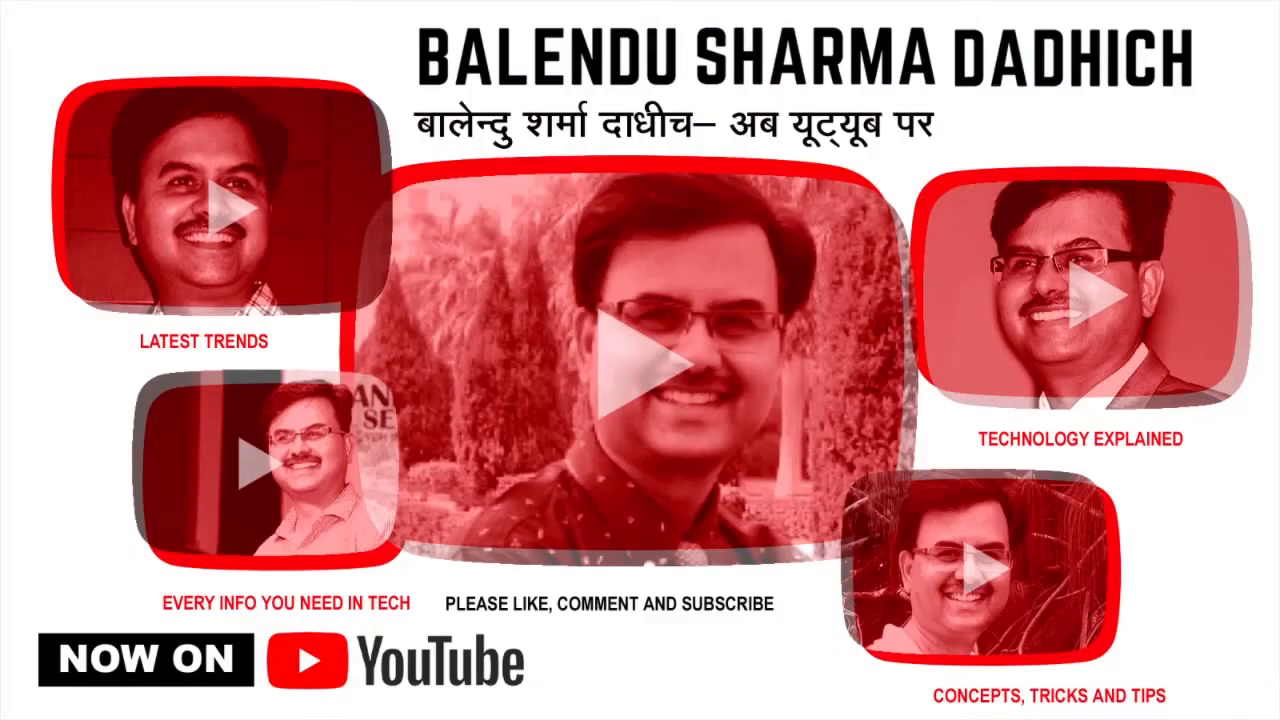